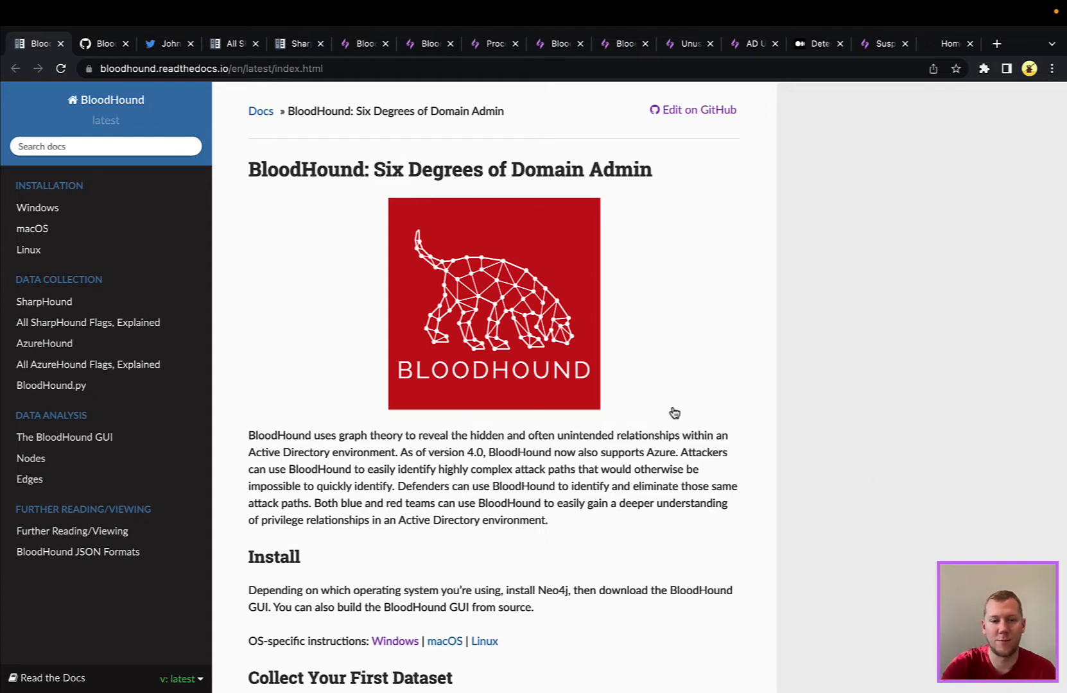
Step: Switch from the BloodHound docs home page to the BloodHoundAD/BloodHound GitHub repository
click(102, 50)
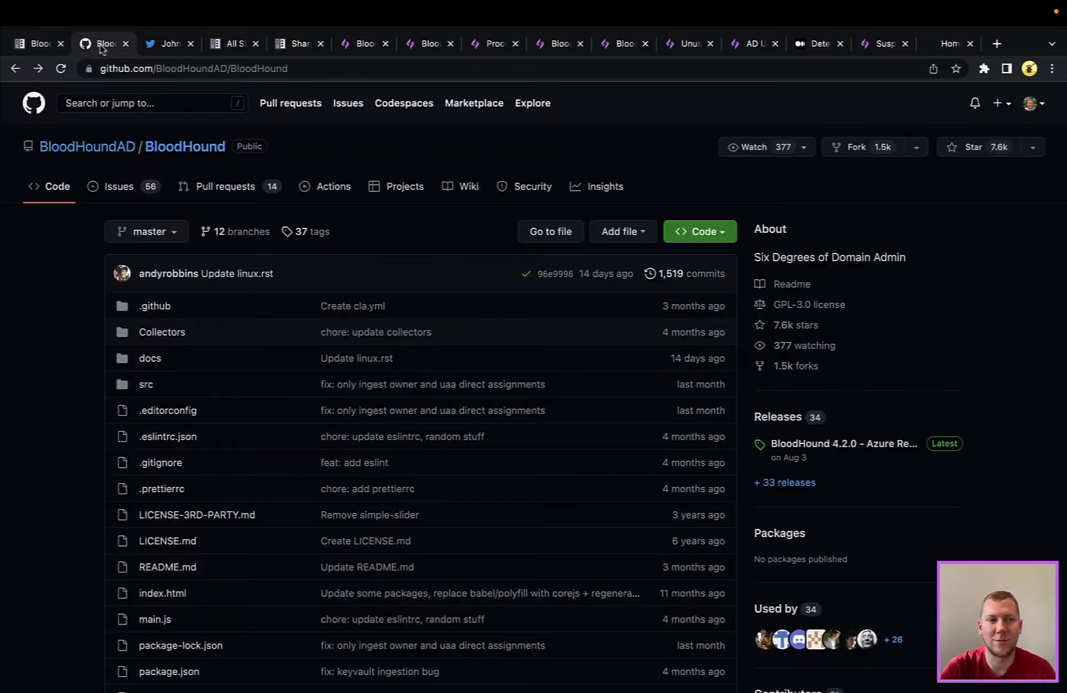
Step: View the 'Defenders think in lists' tweet's attack-graph image enlarged, then close it
click(169, 47)
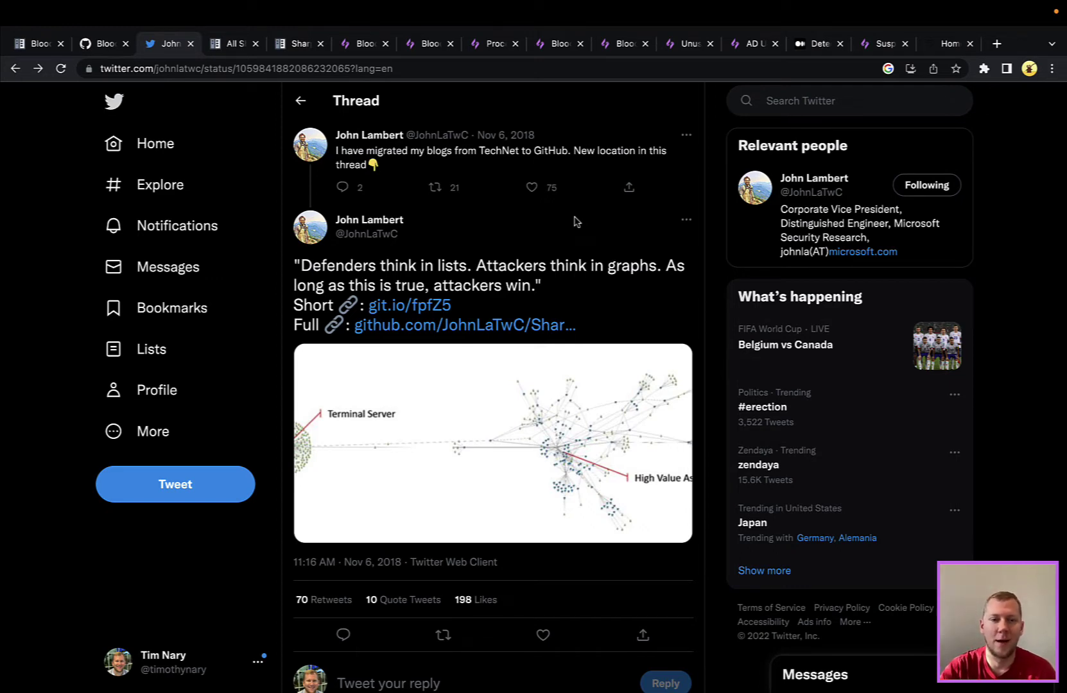
click(478, 425)
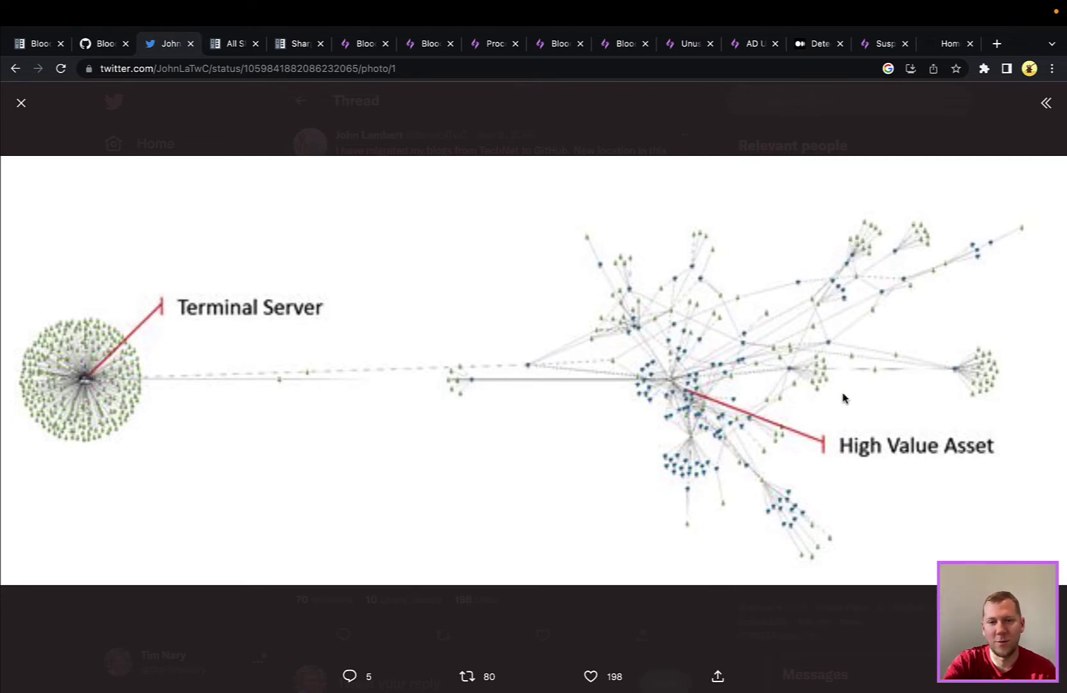
click(796, 138)
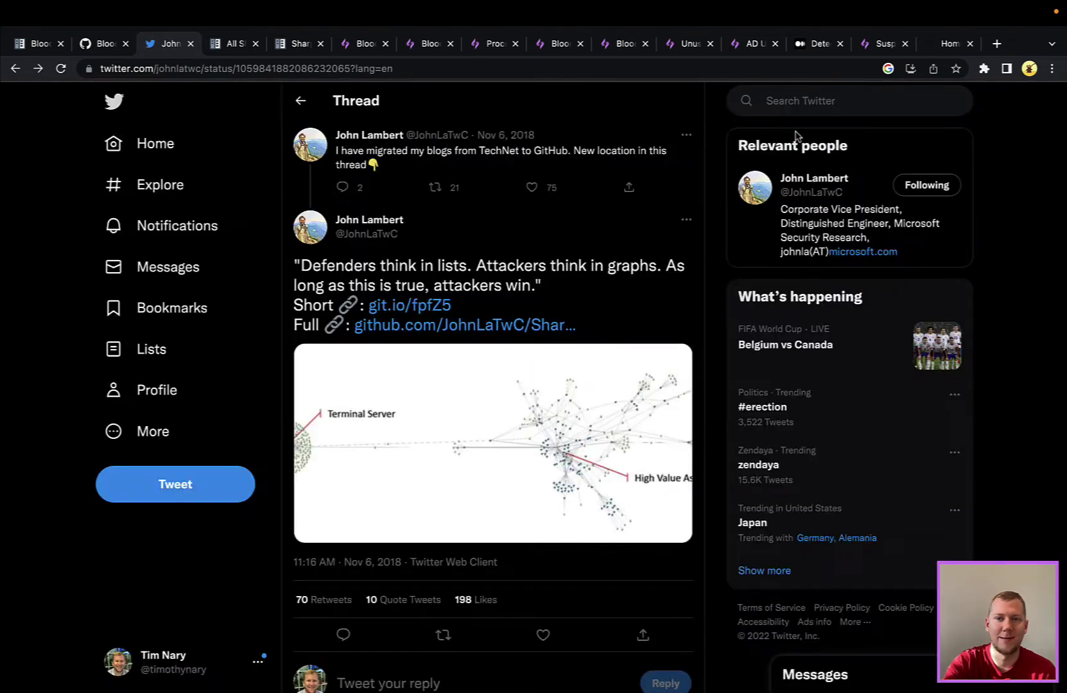
Step: Scroll the All SharpHound Flags page through CollectionMethod options to the differences table
click(236, 46)
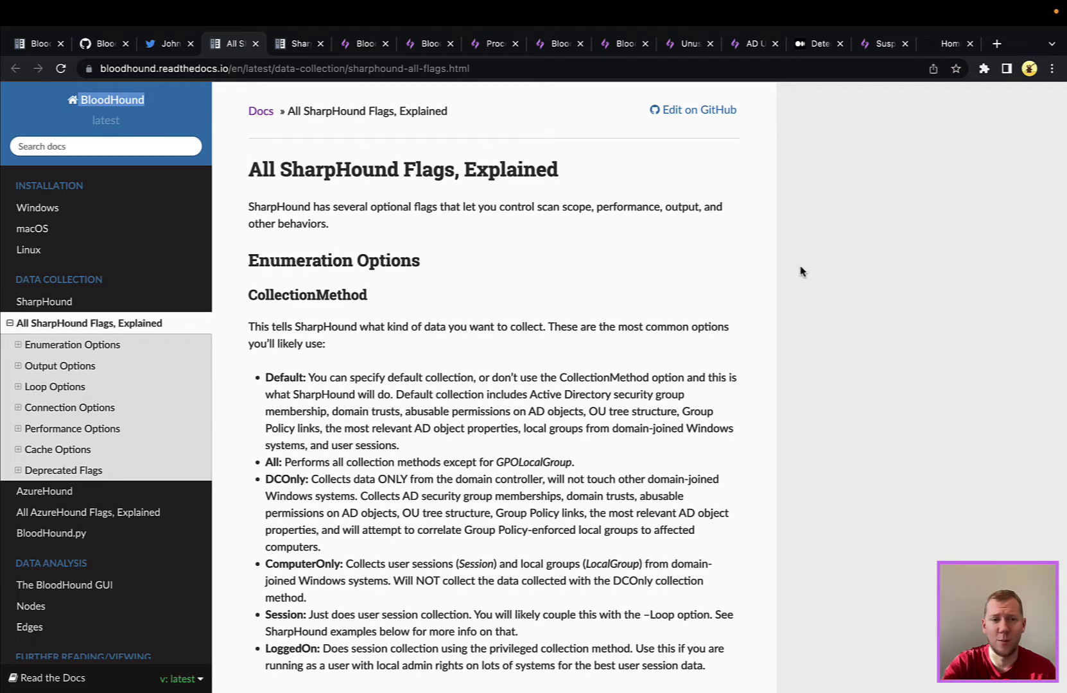
scroll(800, 271, down, 1)
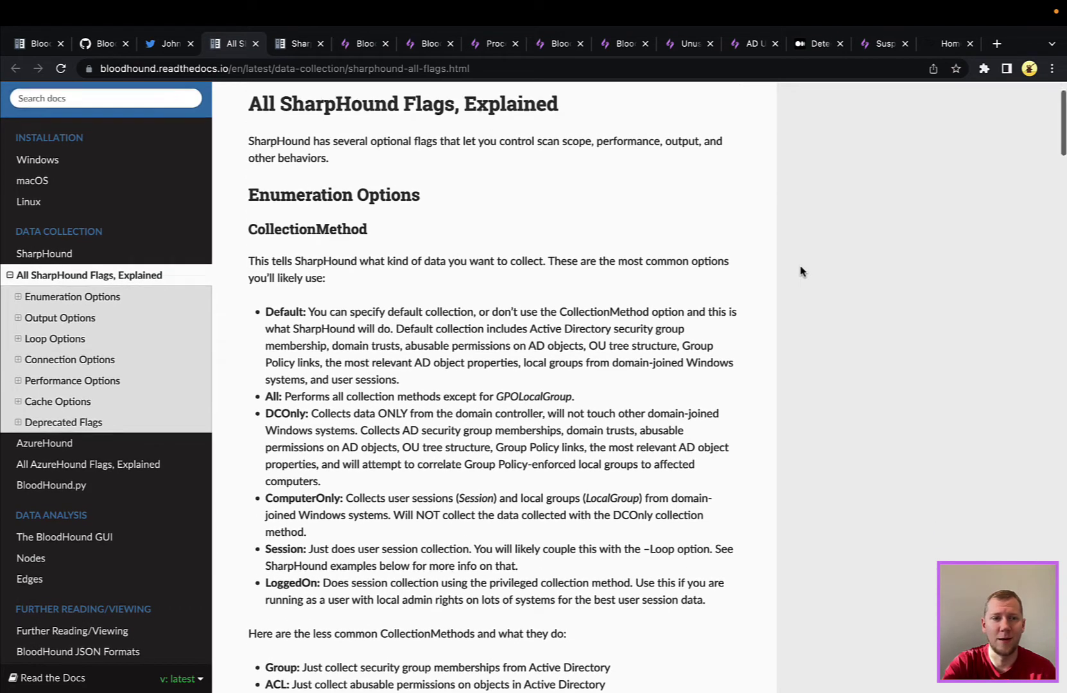
scroll(801, 271, down, 1)
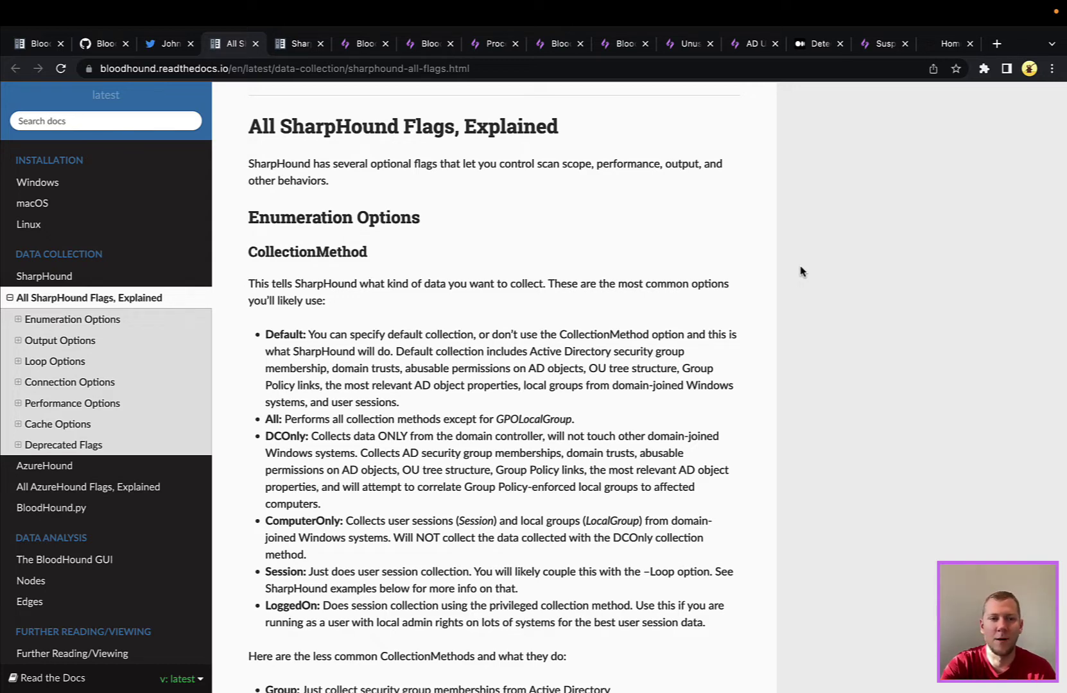
scroll(800, 271, down, 2)
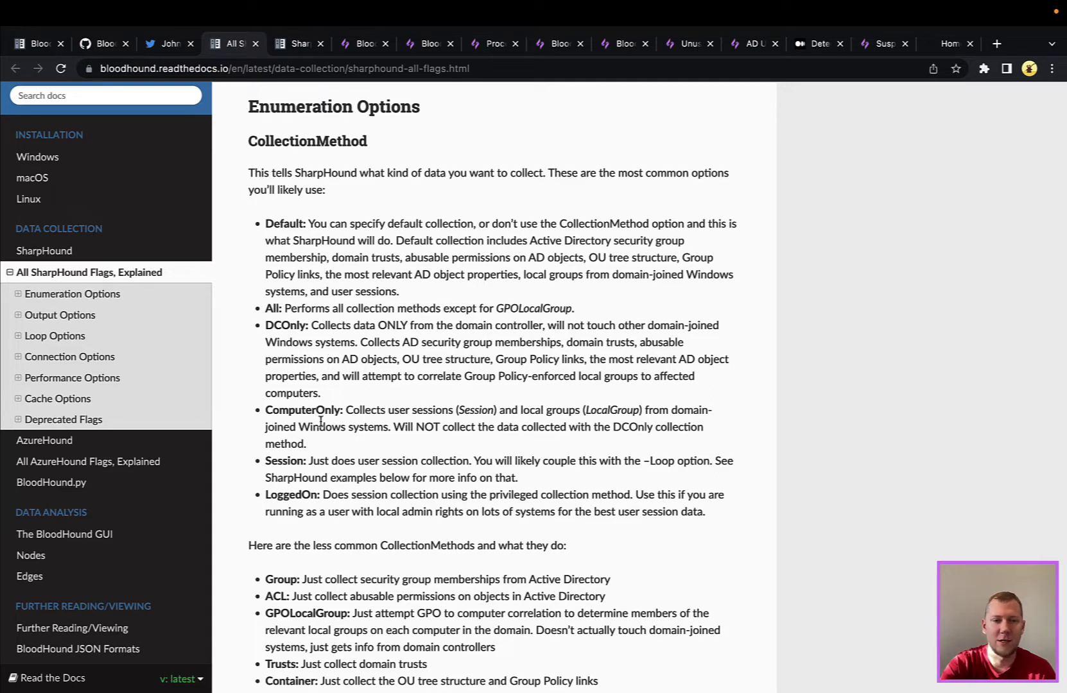
scroll(321, 421, down, 5)
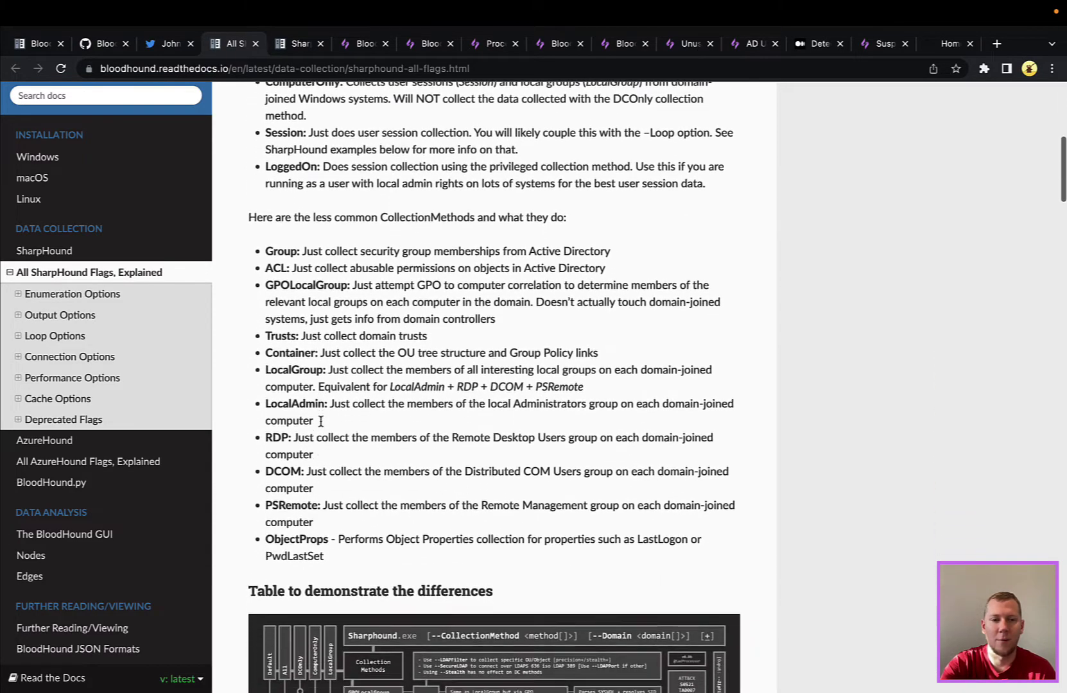
scroll(321, 421, down, 2)
scroll(311, 398, down, 4)
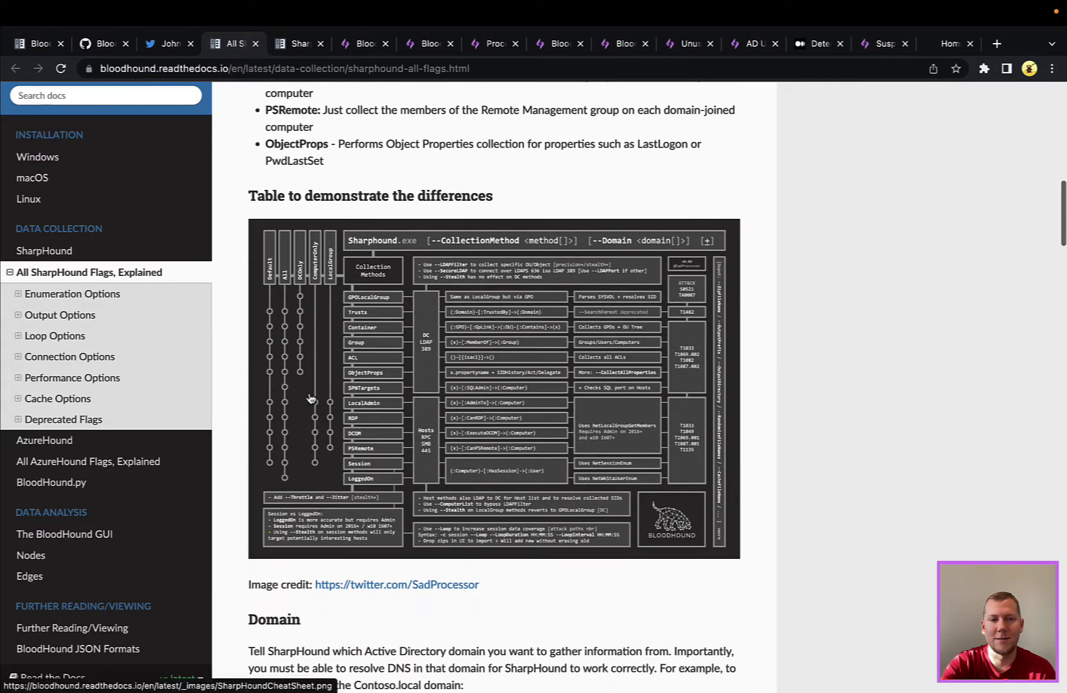
Step: View SharpHoundCheatSheet.png full-size with its collection methods and flags
click(299, 45)
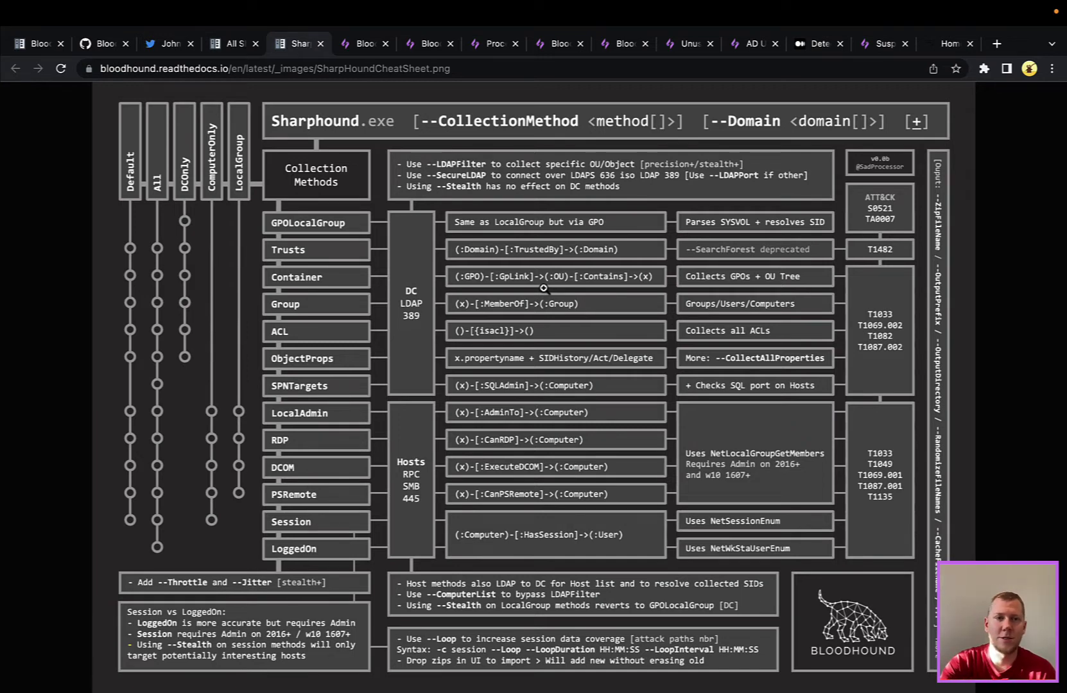
Step: Review the BloodHound collection's intelligence items and both pages of its threats
click(361, 45)
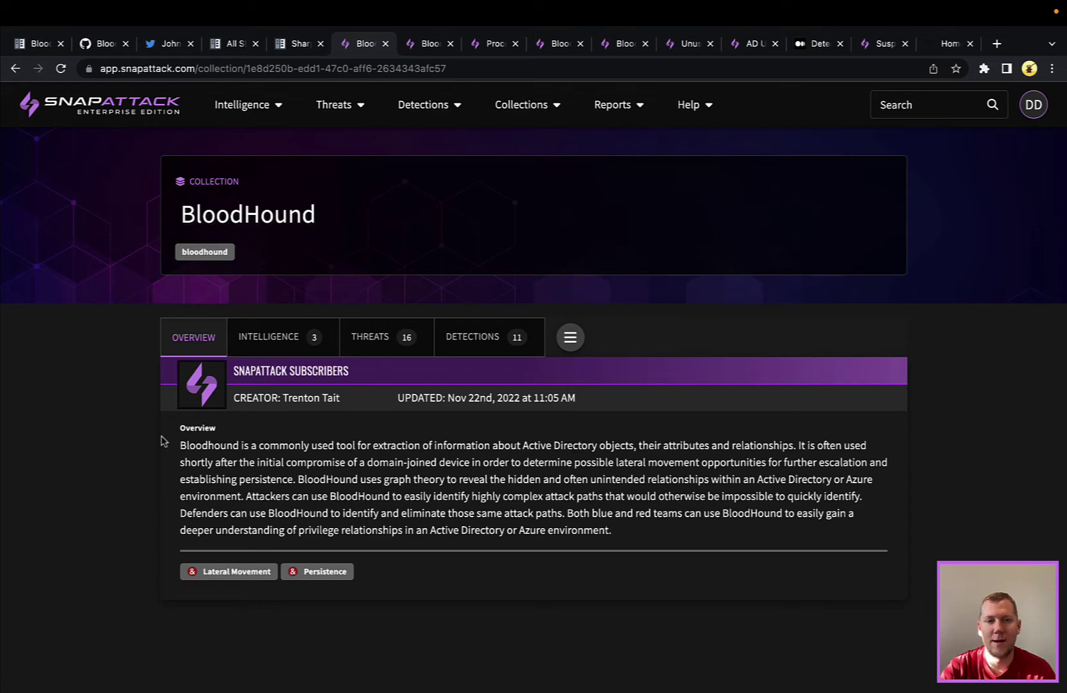
click(279, 346)
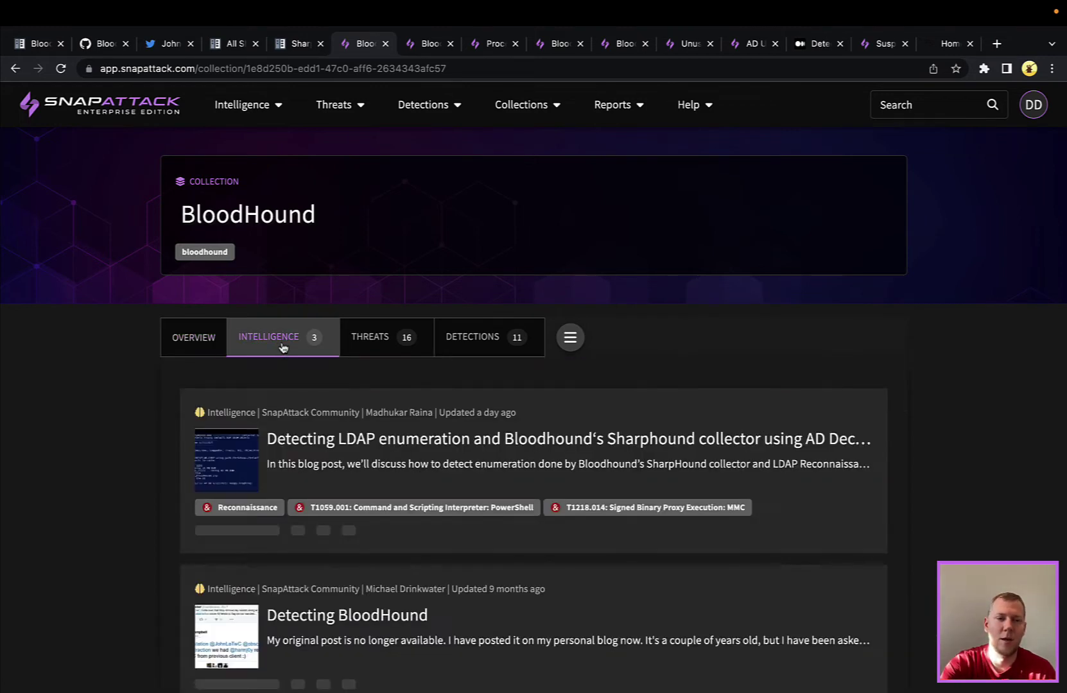
click(394, 339)
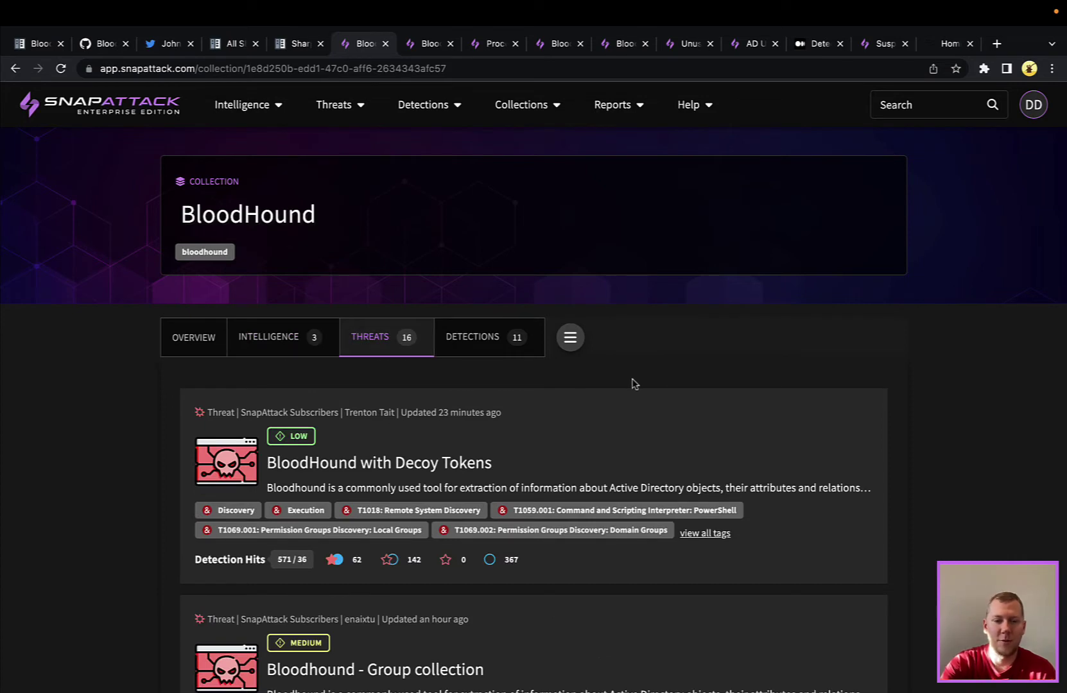
scroll(634, 384, down, 4)
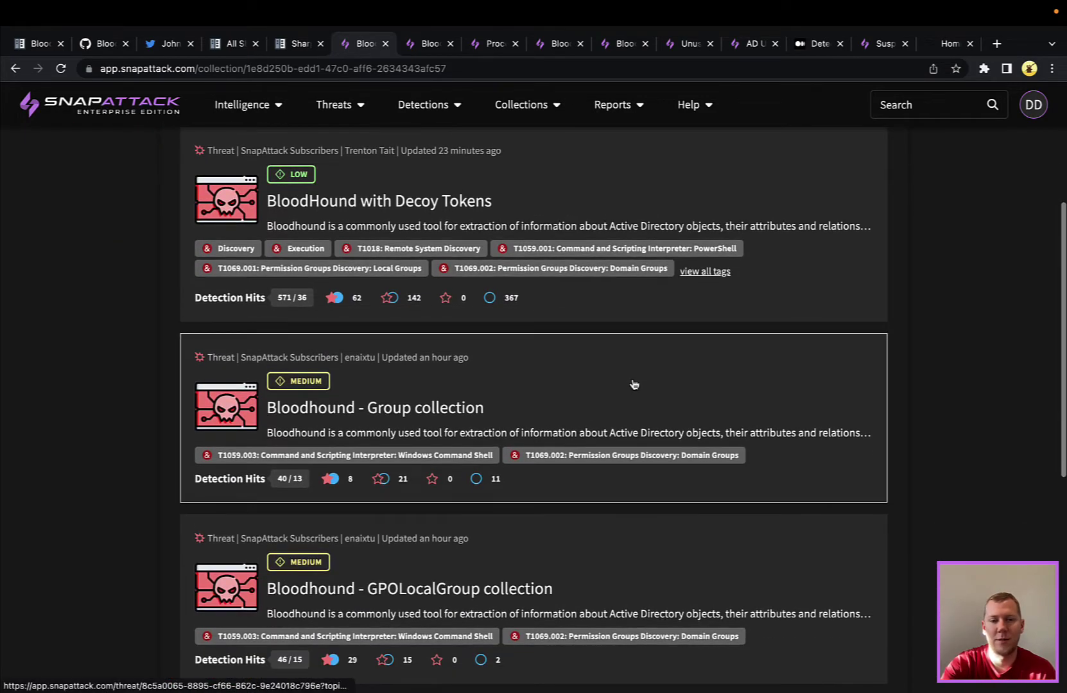
scroll(634, 384, down, 1)
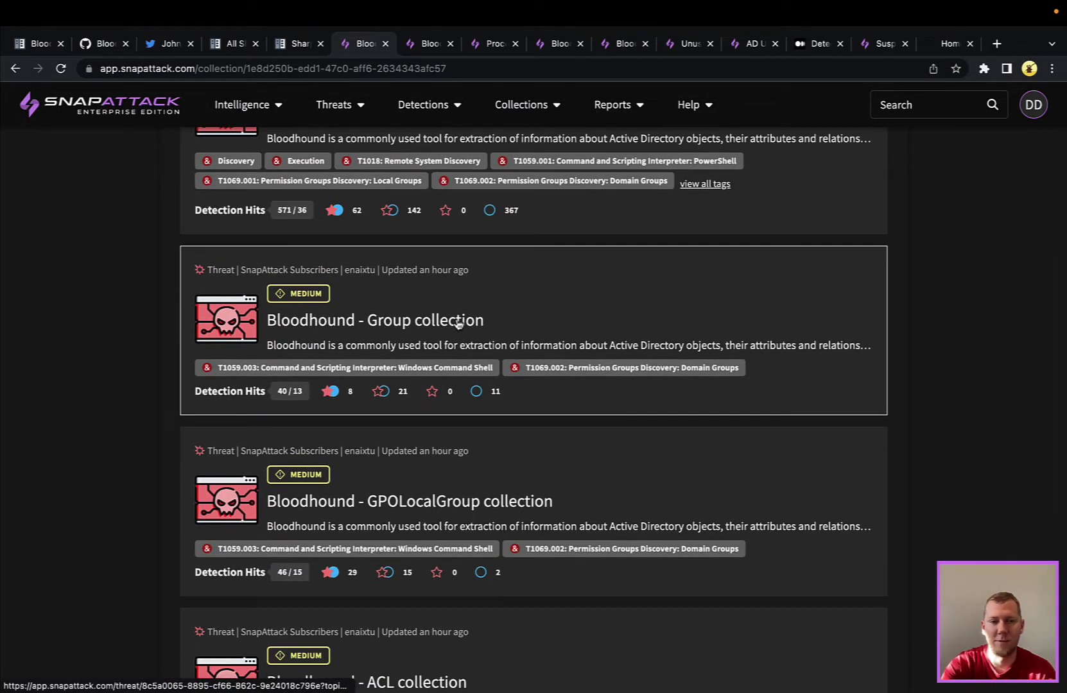
scroll(460, 350, down, 2)
scroll(461, 350, down, 4)
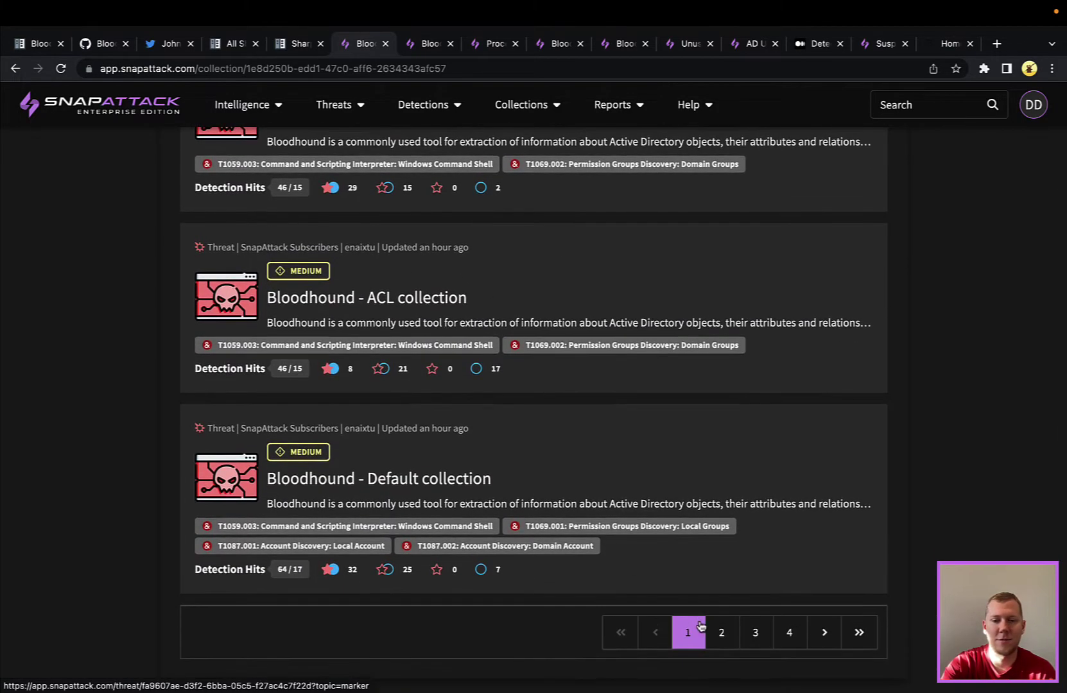
click(721, 632)
scroll(729, 608, down, 3)
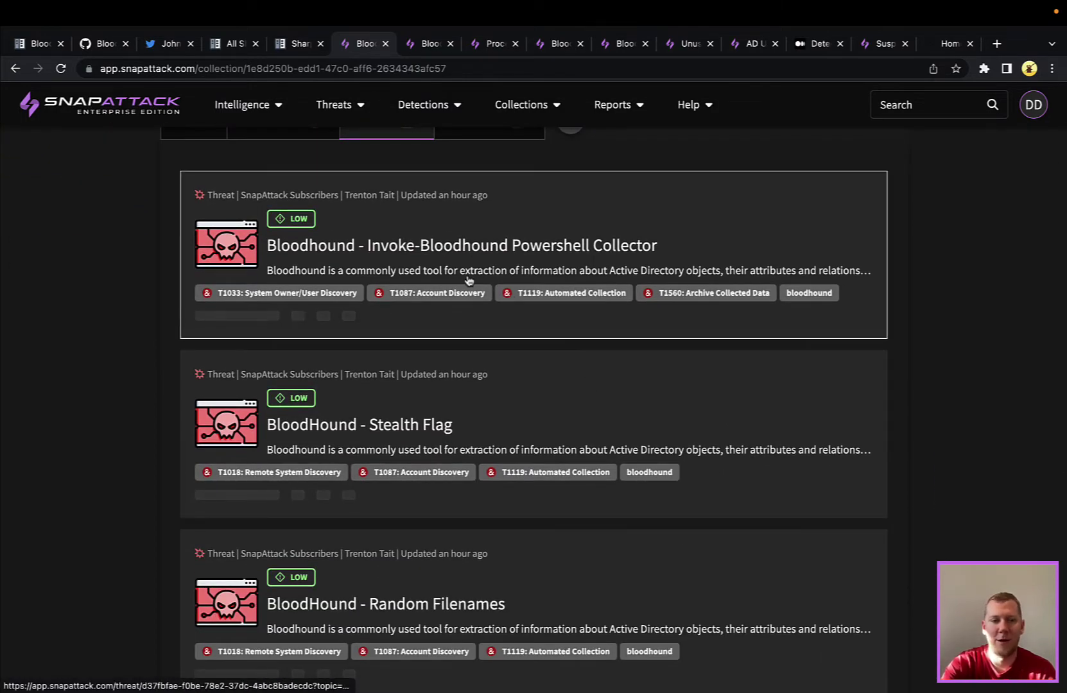
scroll(453, 346, down, 8)
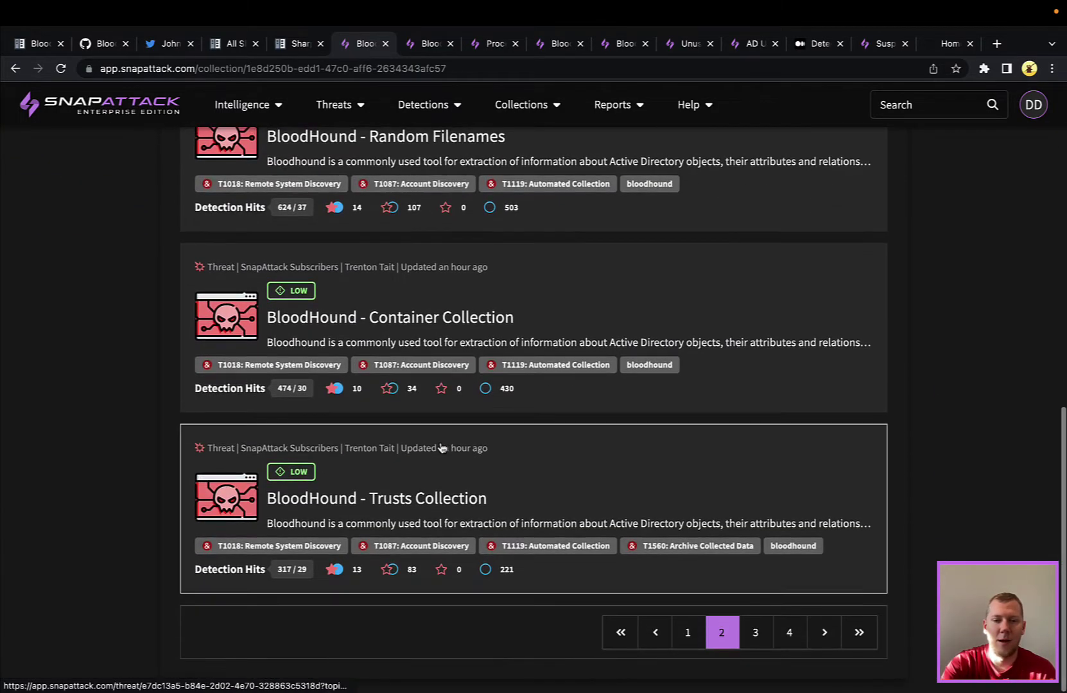
scroll(442, 448, up, 10)
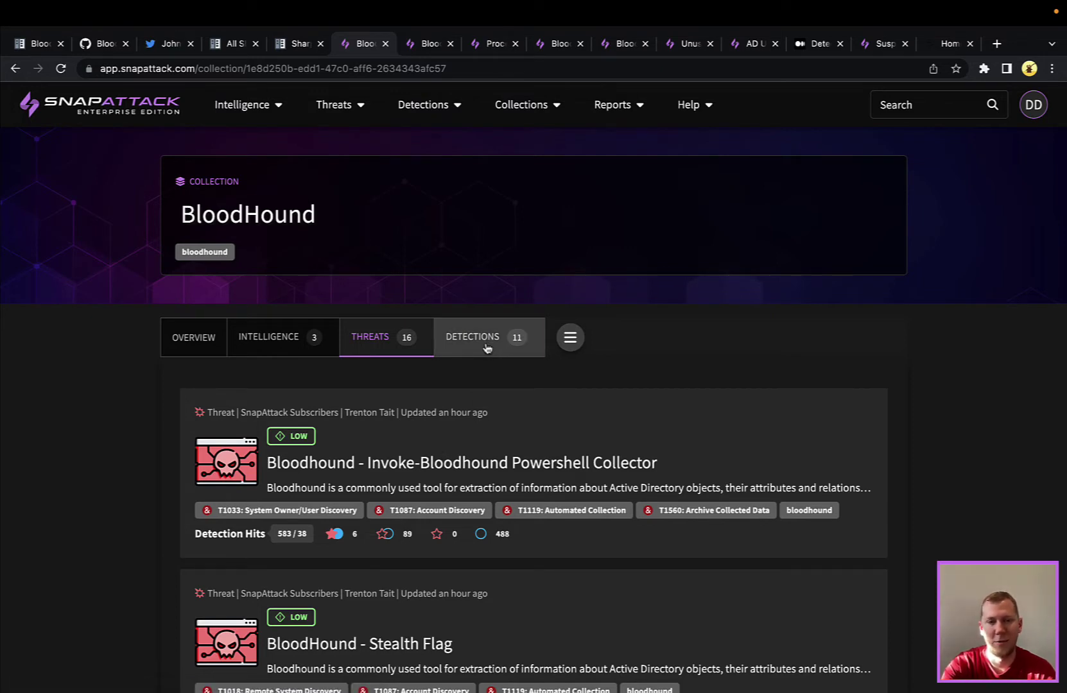
Step: Recheck the SharpHound cheat sheet, then list the collection's 11 detections
click(232, 45)
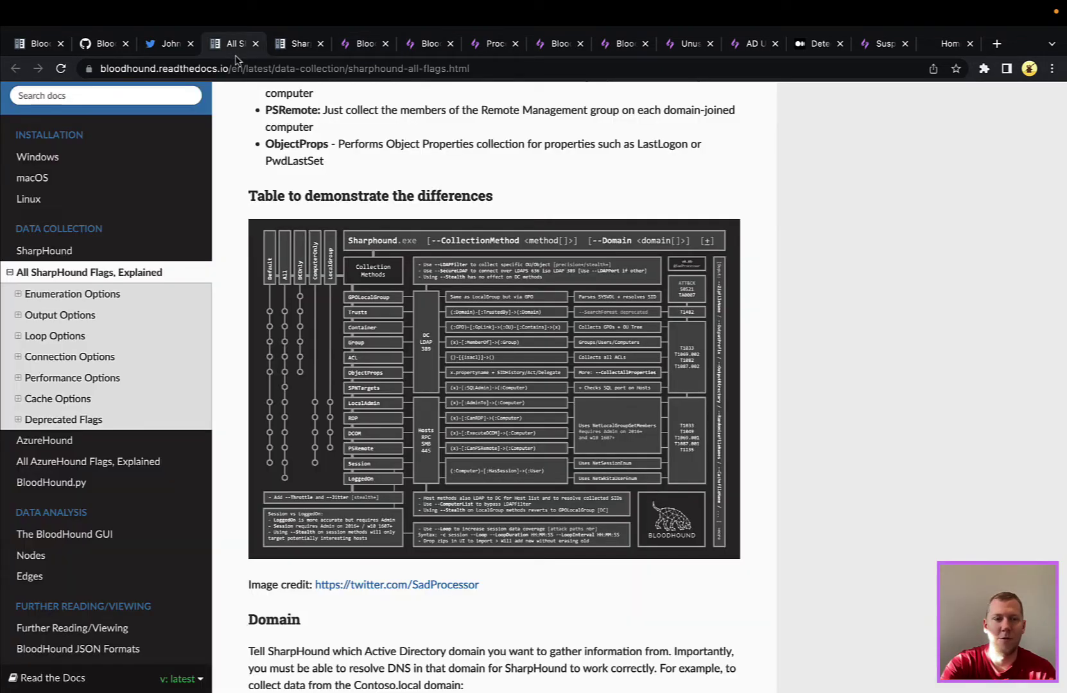
click(292, 45)
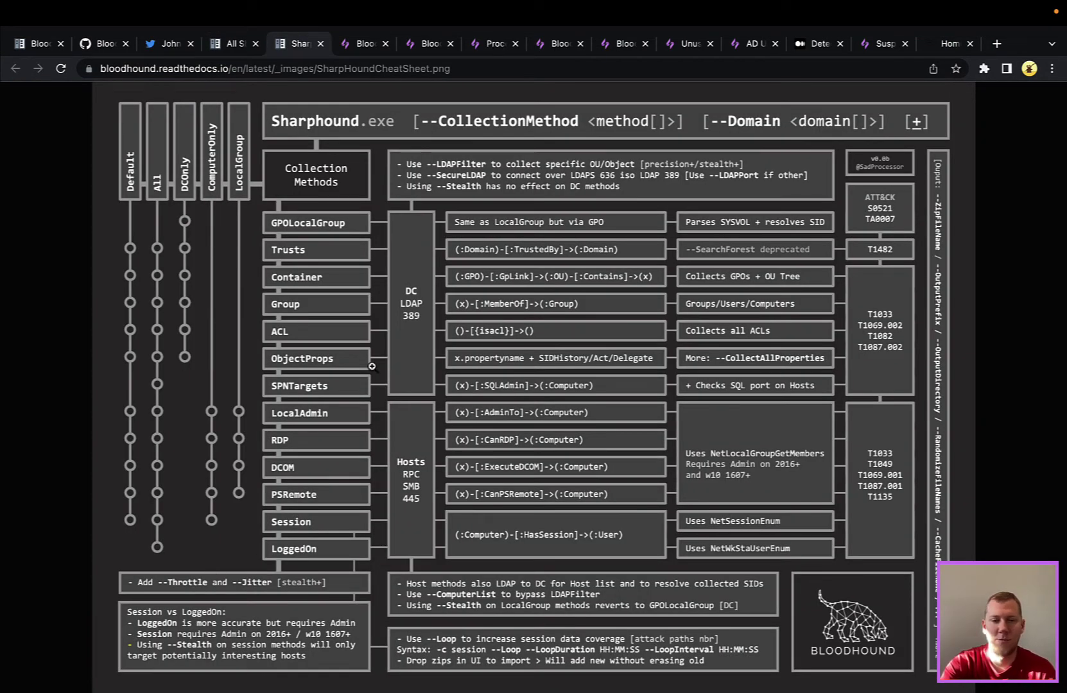
click(364, 54)
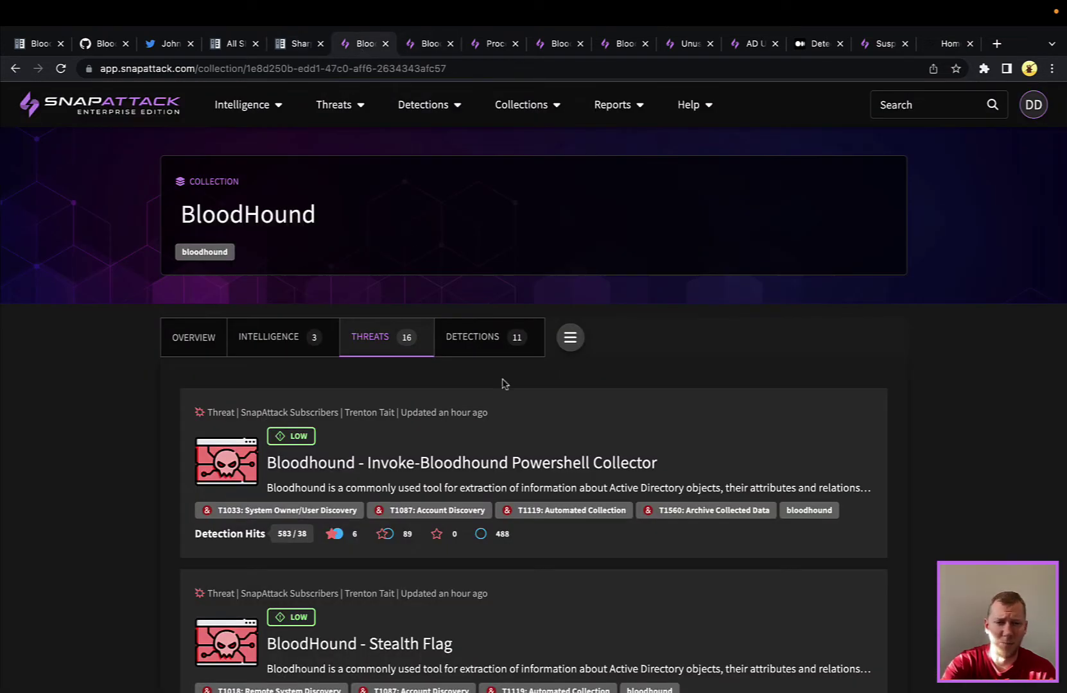
click(504, 347)
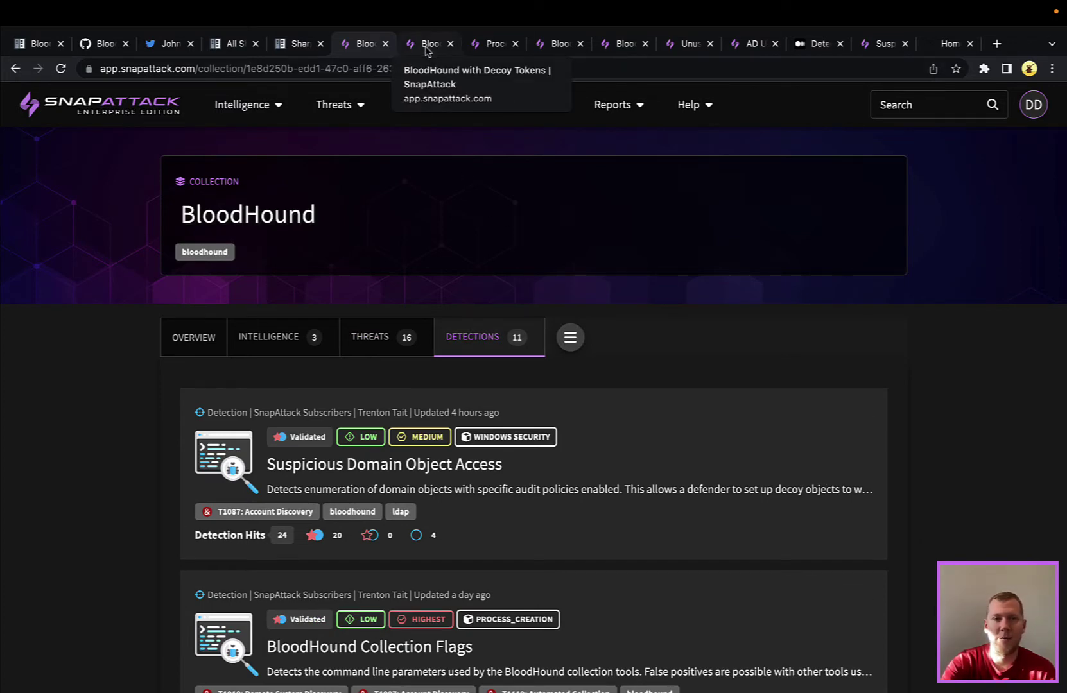
Step: Review the BloodHound with Decoy Tokens threat page and its attacker session recording
click(427, 44)
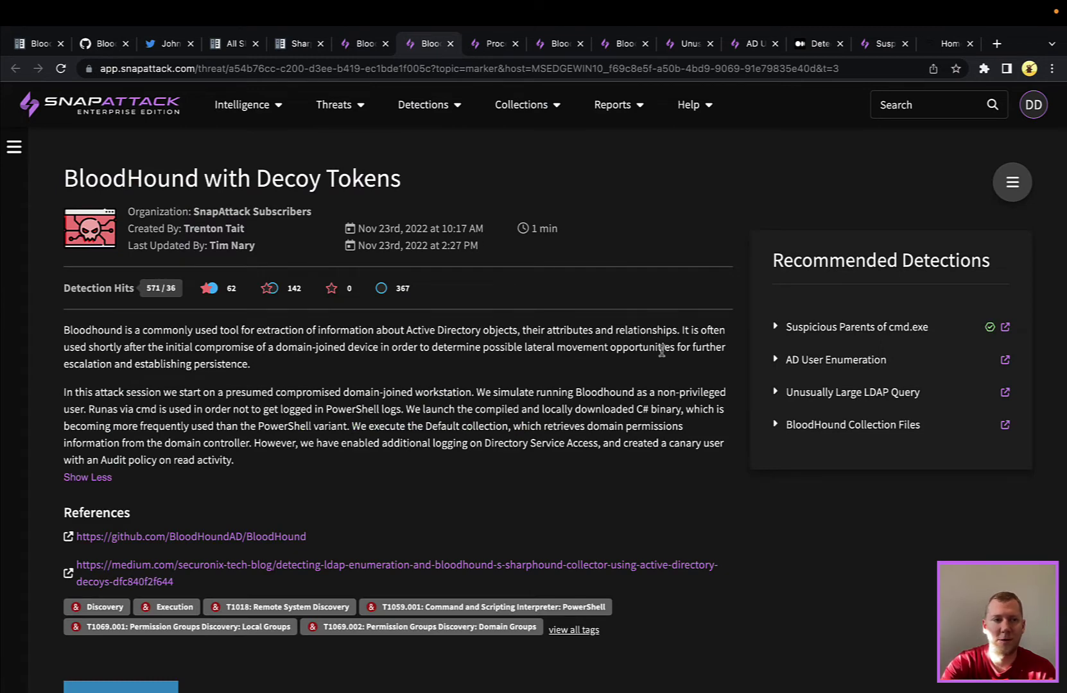
scroll(661, 351, down, 1)
scroll(661, 351, up, 1)
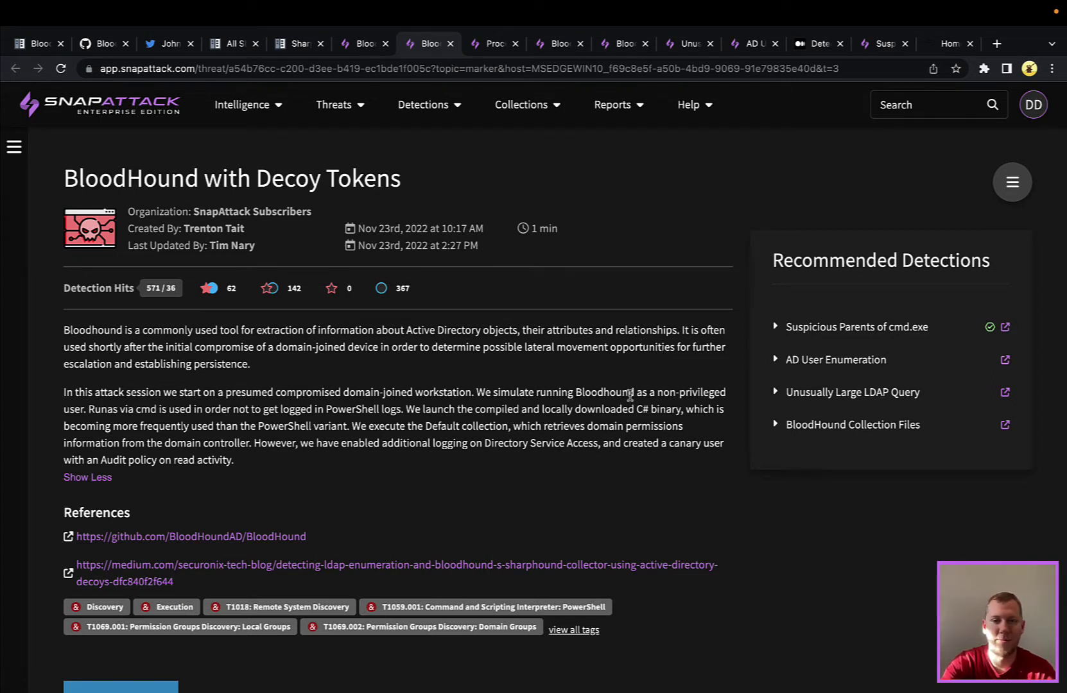
scroll(630, 395, down, 5)
scroll(629, 399, down, 4)
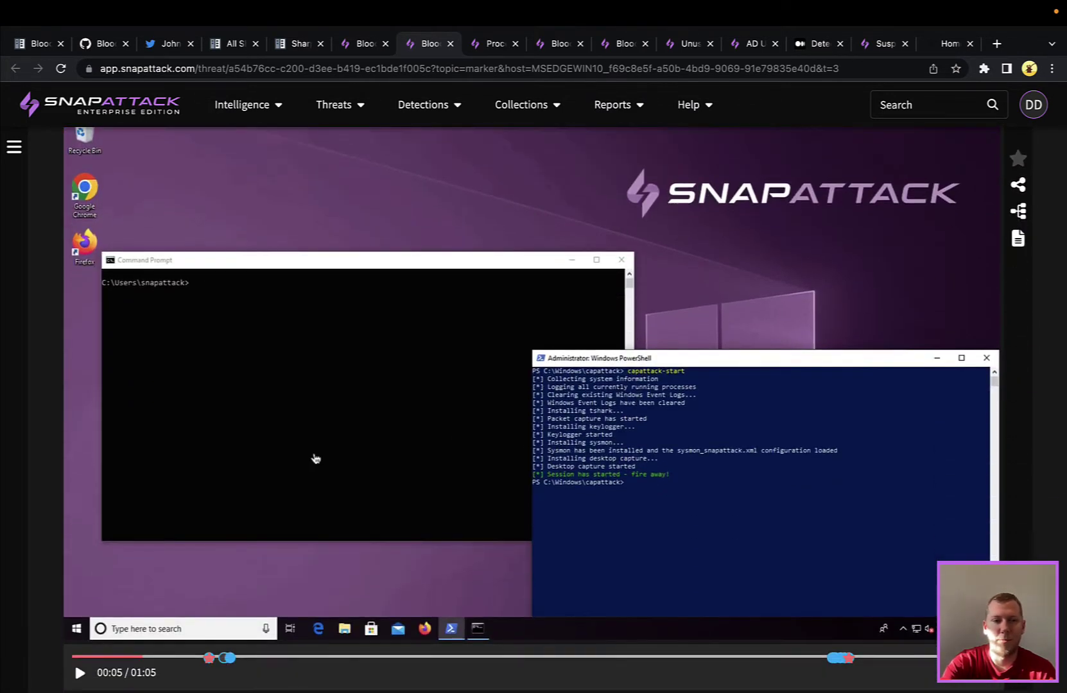
scroll(209, 148, up, 1)
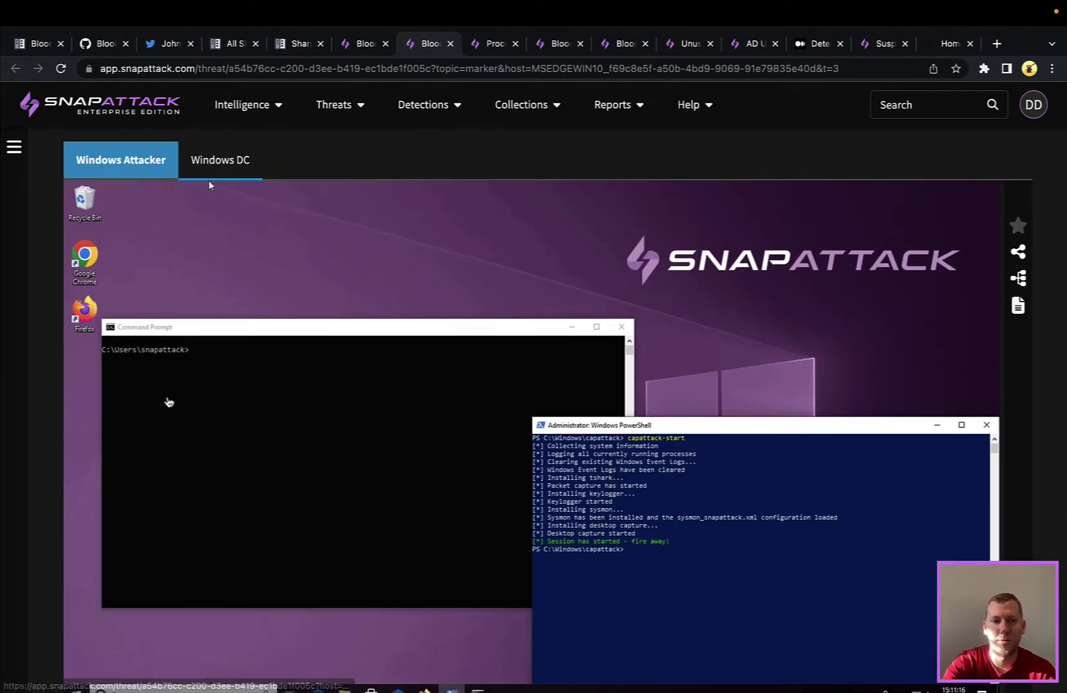
scroll(168, 403, down, 1)
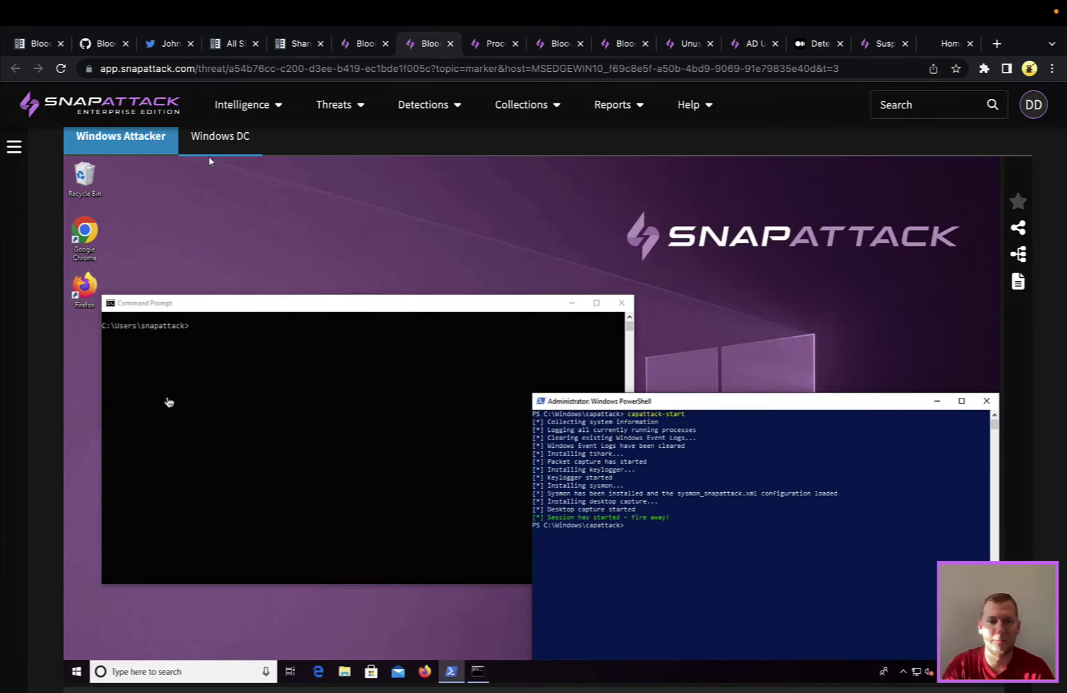
scroll(209, 160, down, 1)
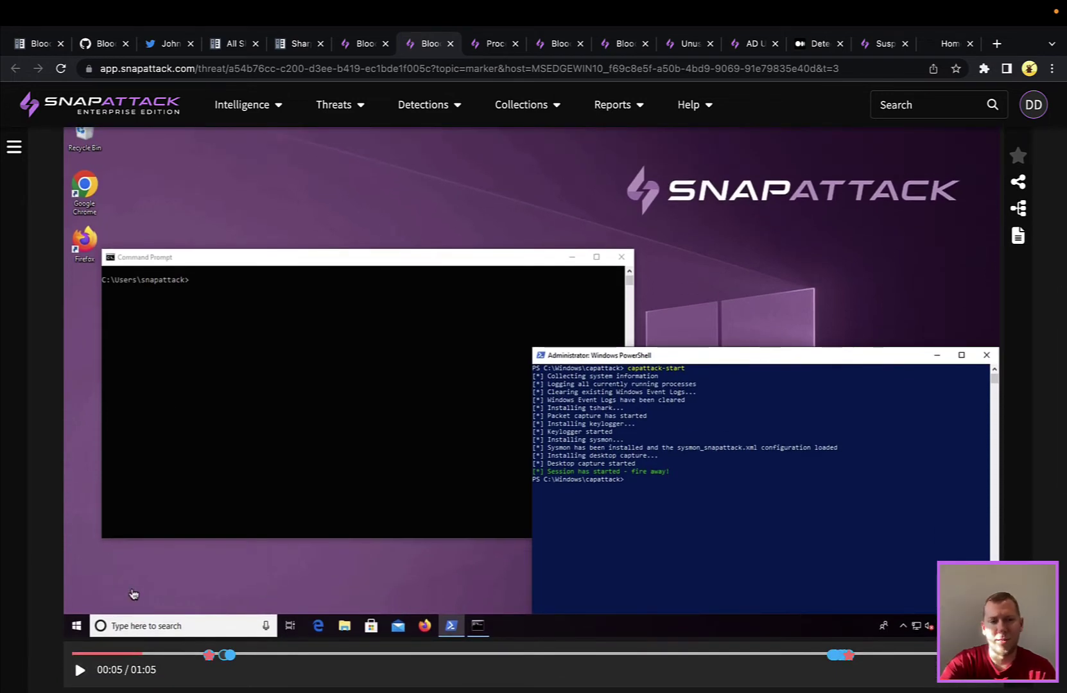
scroll(139, 580, up, 1)
scroll(138, 580, down, 1)
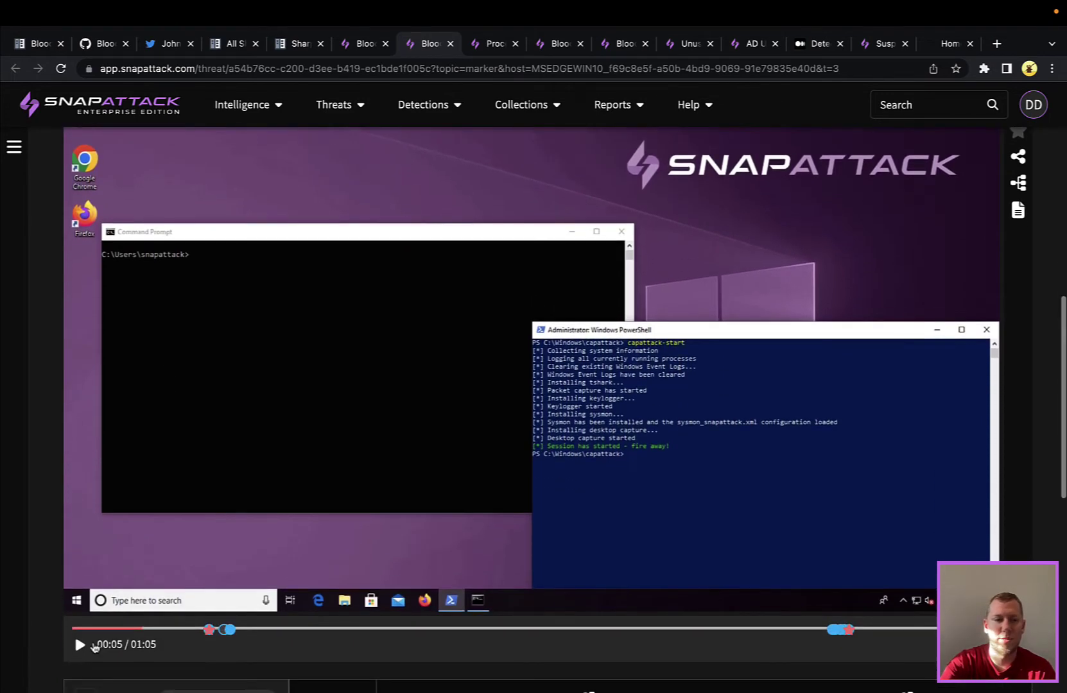
Step: Play the session recording and pause at 00:57 once SharpHound.exe collects 150 objects
click(80, 646)
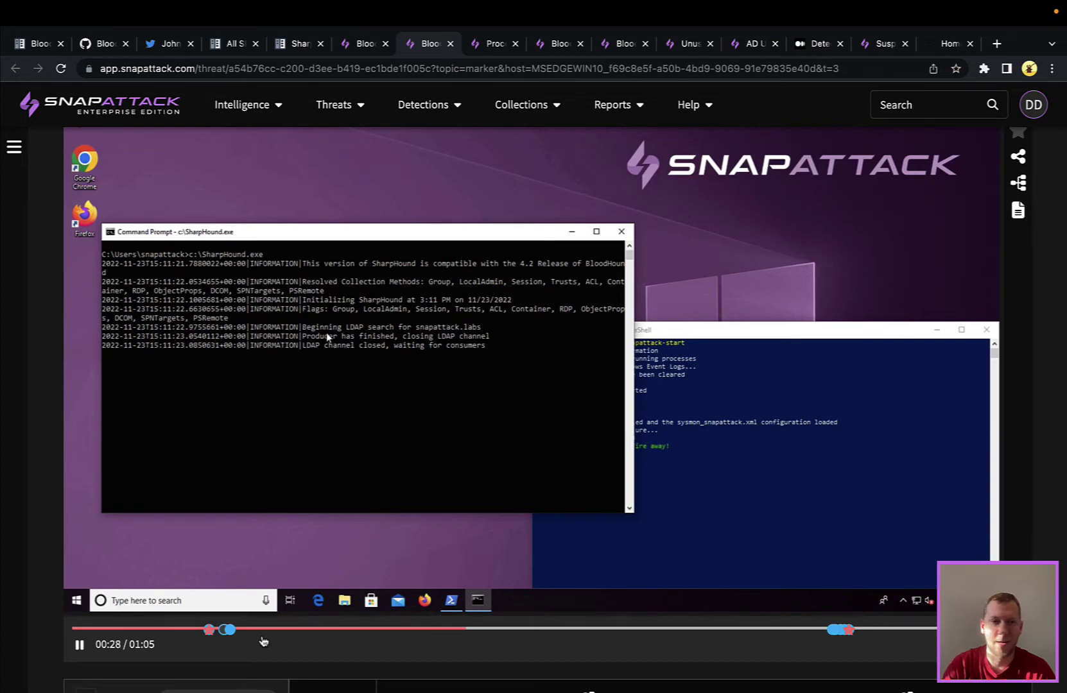
scroll(263, 641, up, 2)
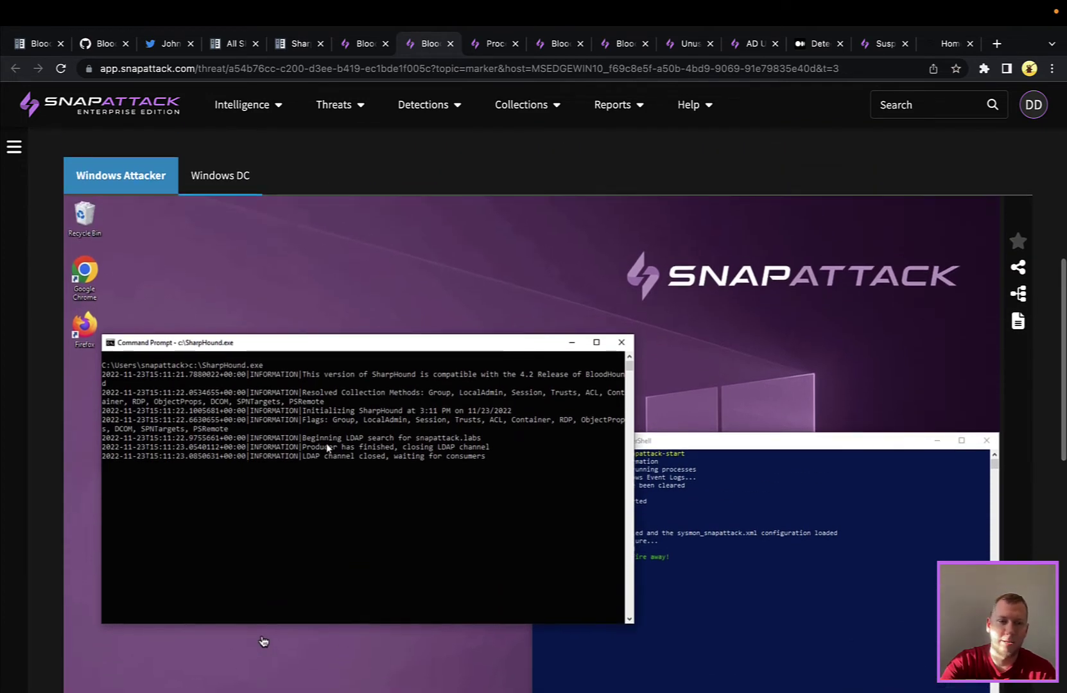
scroll(263, 641, down, 2)
scroll(263, 641, up, 1)
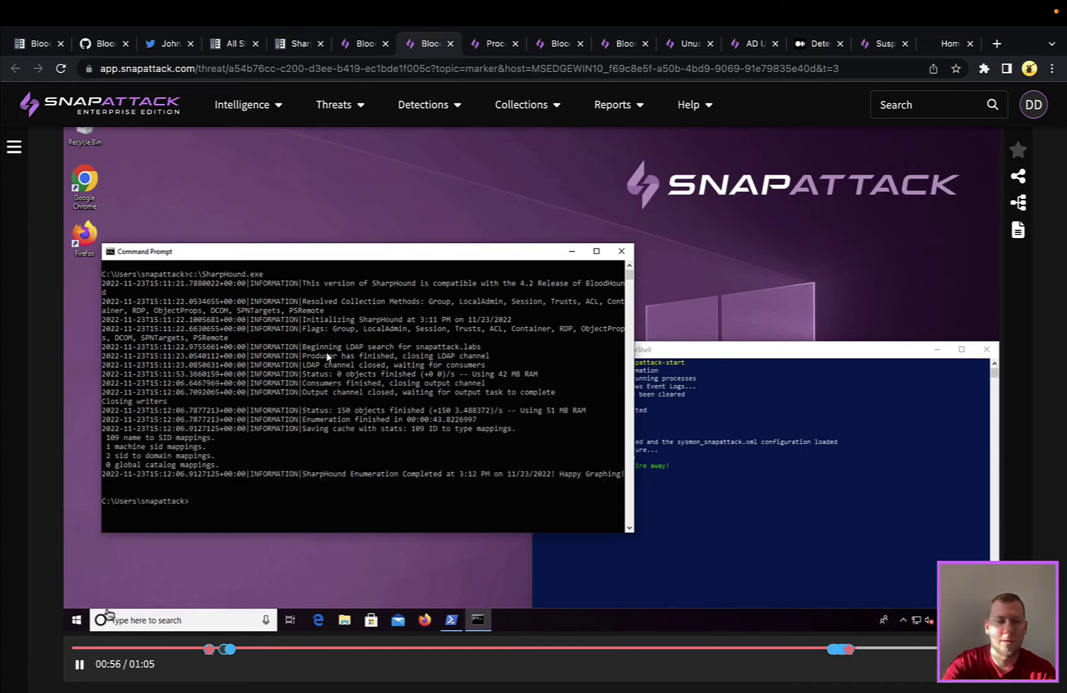
click(79, 665)
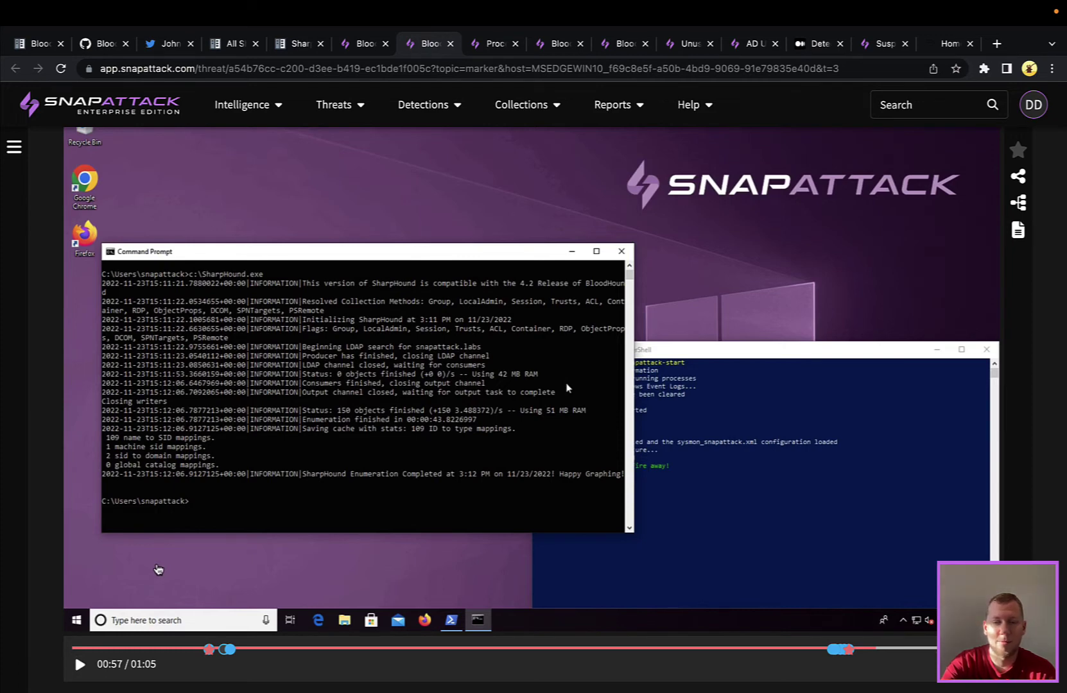
scroll(158, 570, down, 2)
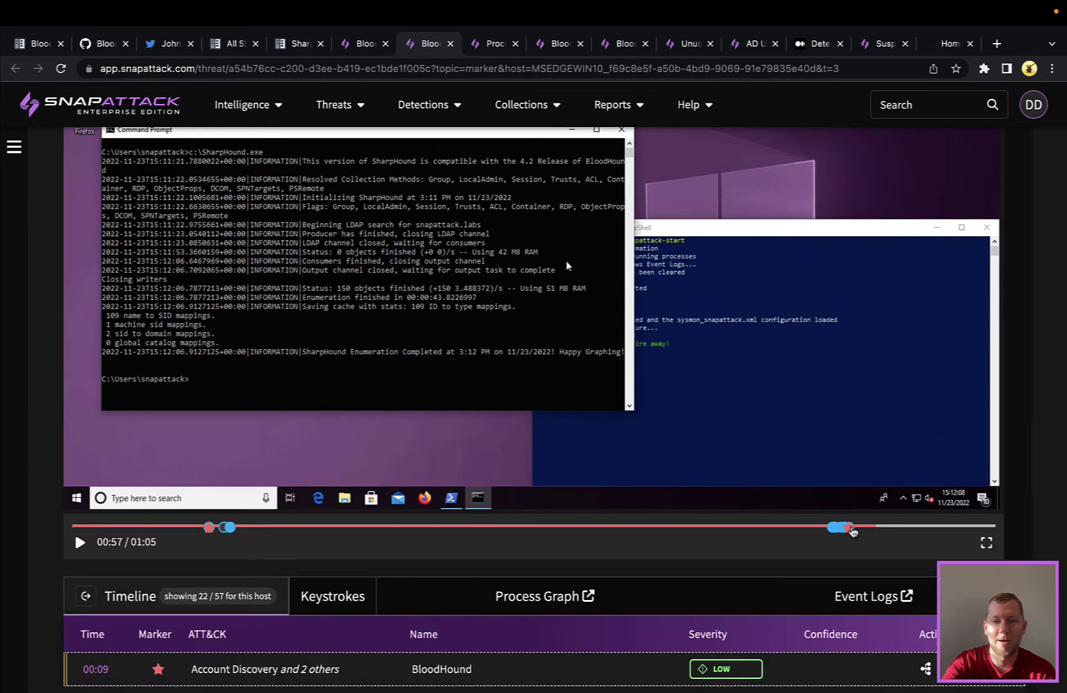
mouse_move(849, 533)
scroll(850, 533, up, 1)
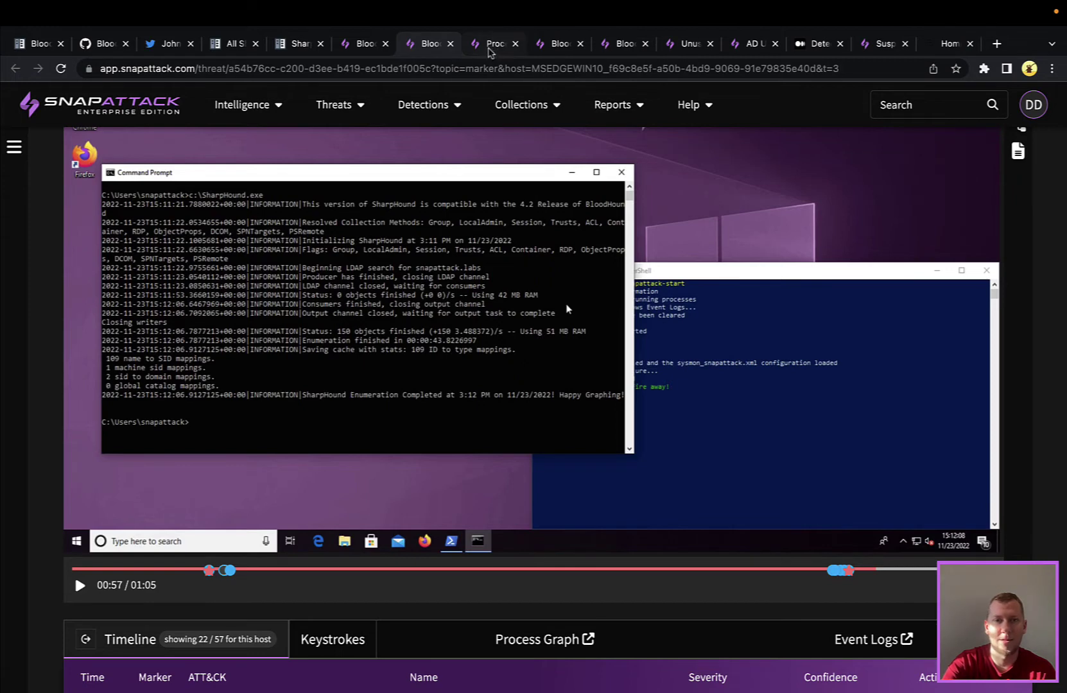
Step: Pan the SharpHound process graph to show SharpHound.exe under cmd.exe
click(489, 51)
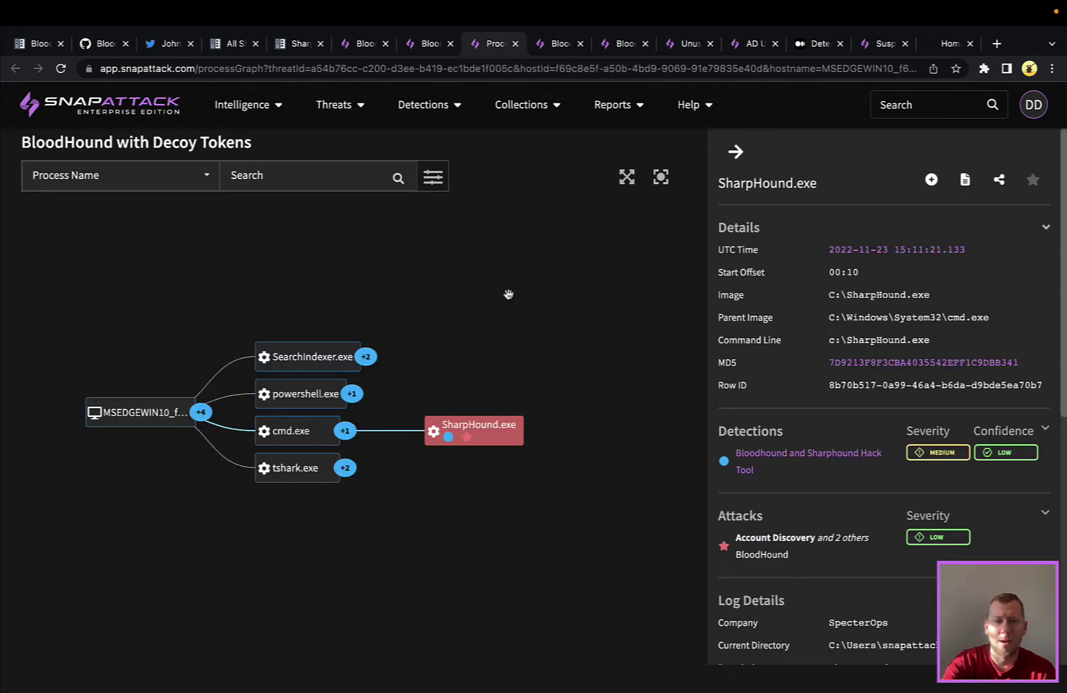
drag(528, 303, 464, 317)
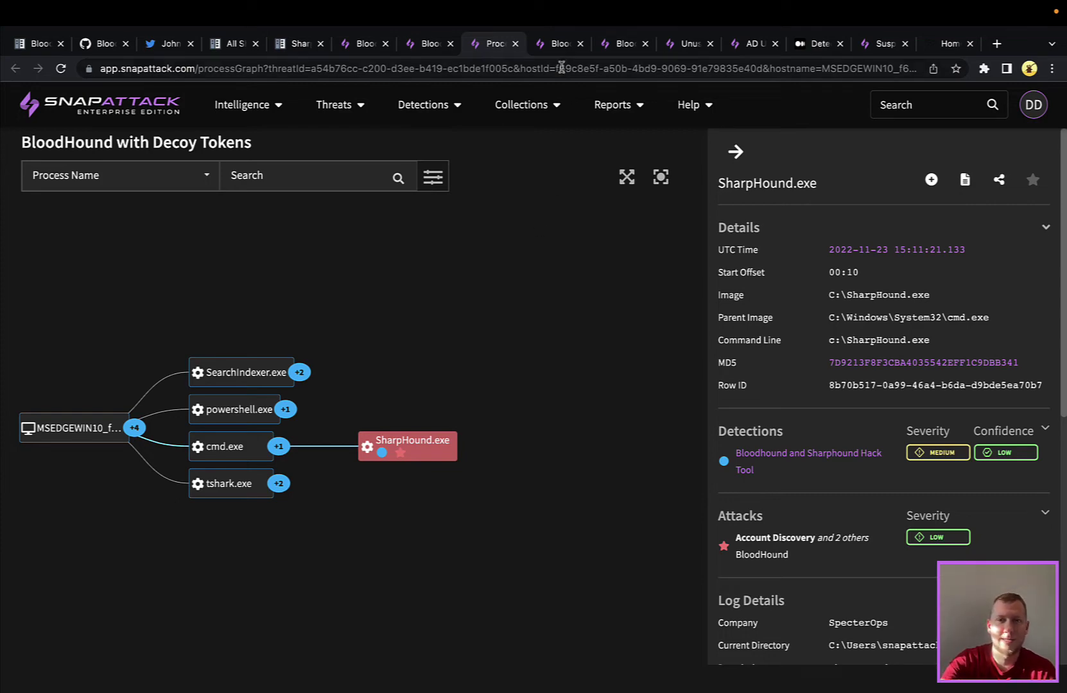
Step: Read through the Bloodhound and Sharphound Hack Tool Sigma YAML, then open BloodHound Collection Files
click(558, 47)
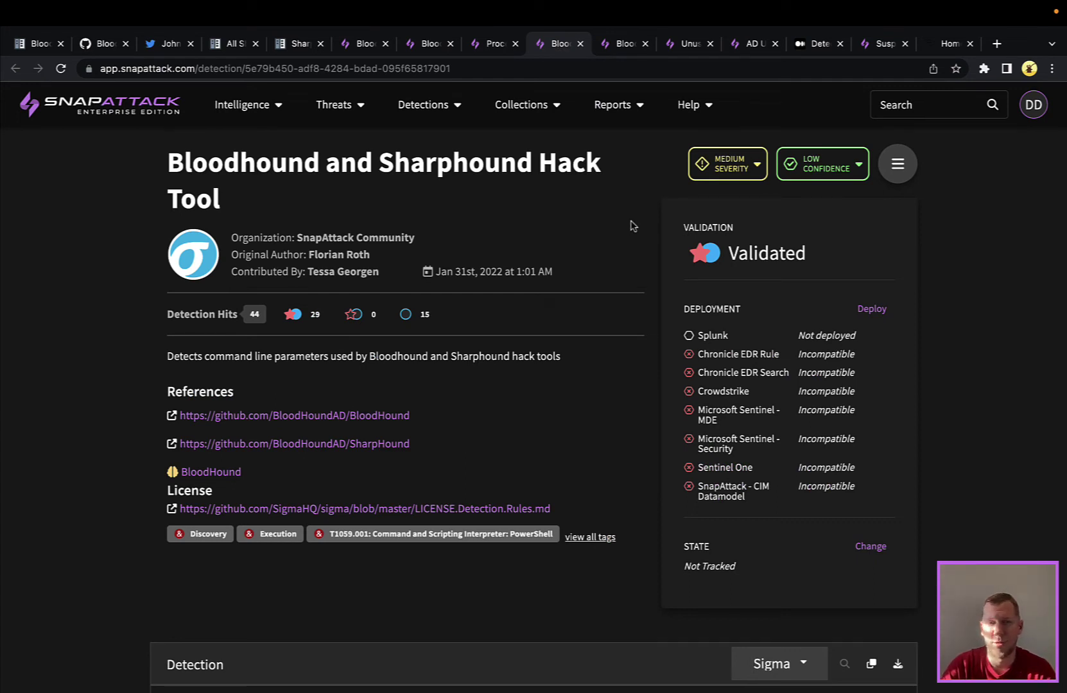
scroll(631, 226, down, 4)
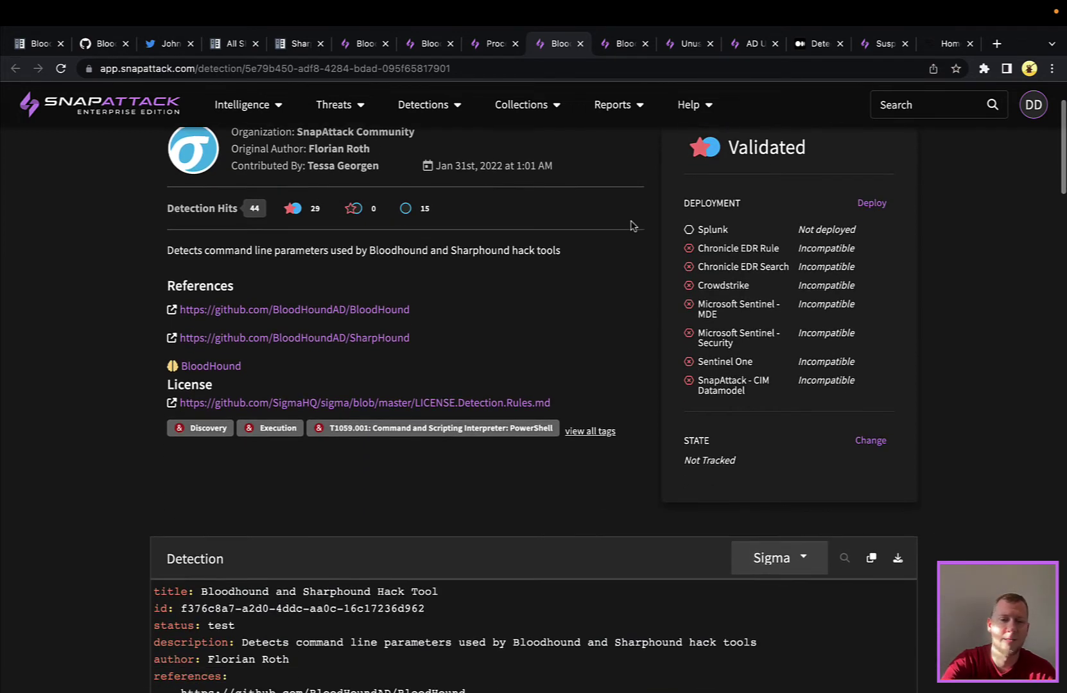
scroll(631, 225, down, 5)
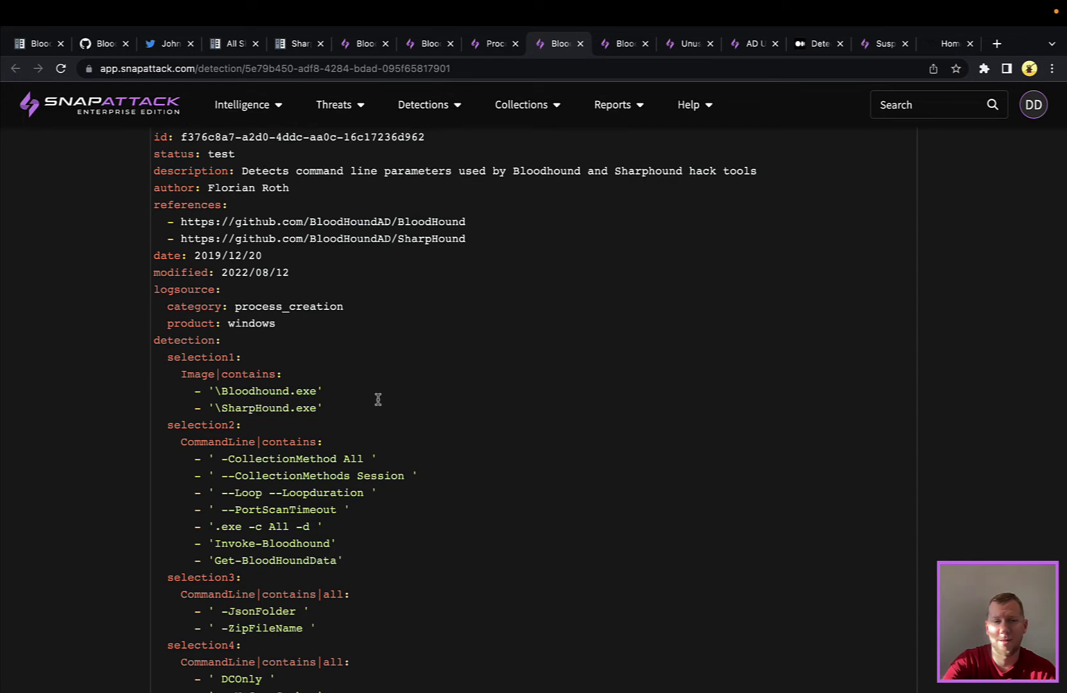
scroll(385, 544, down, 1)
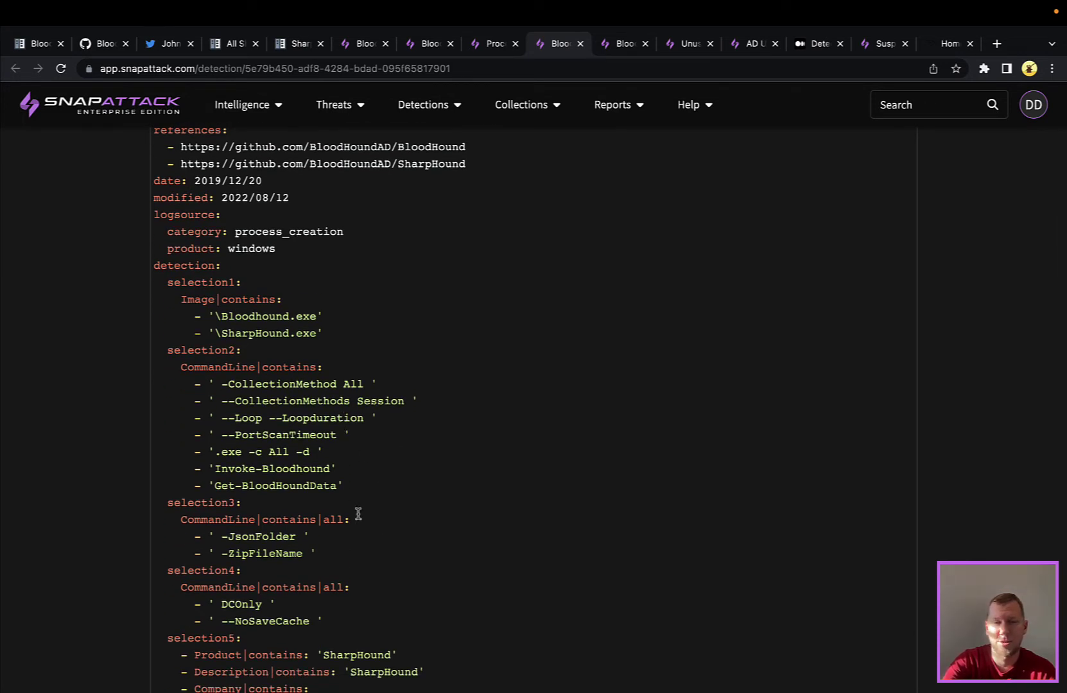
scroll(355, 529, down, 4)
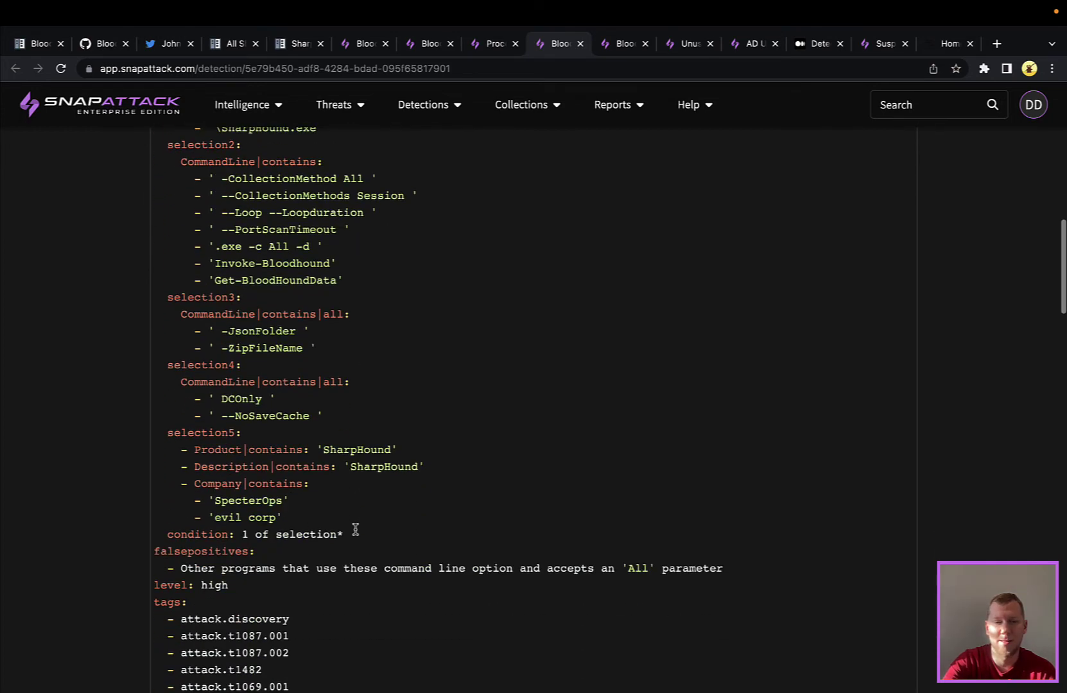
scroll(353, 529, down, 2)
scroll(353, 529, up, 15)
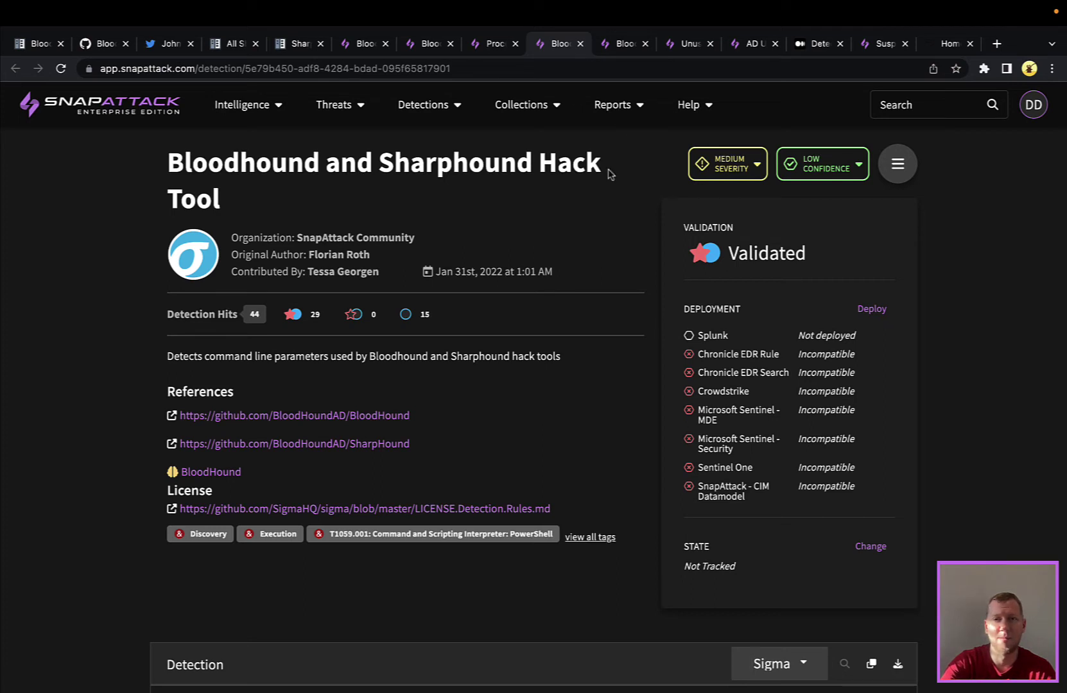
click(626, 54)
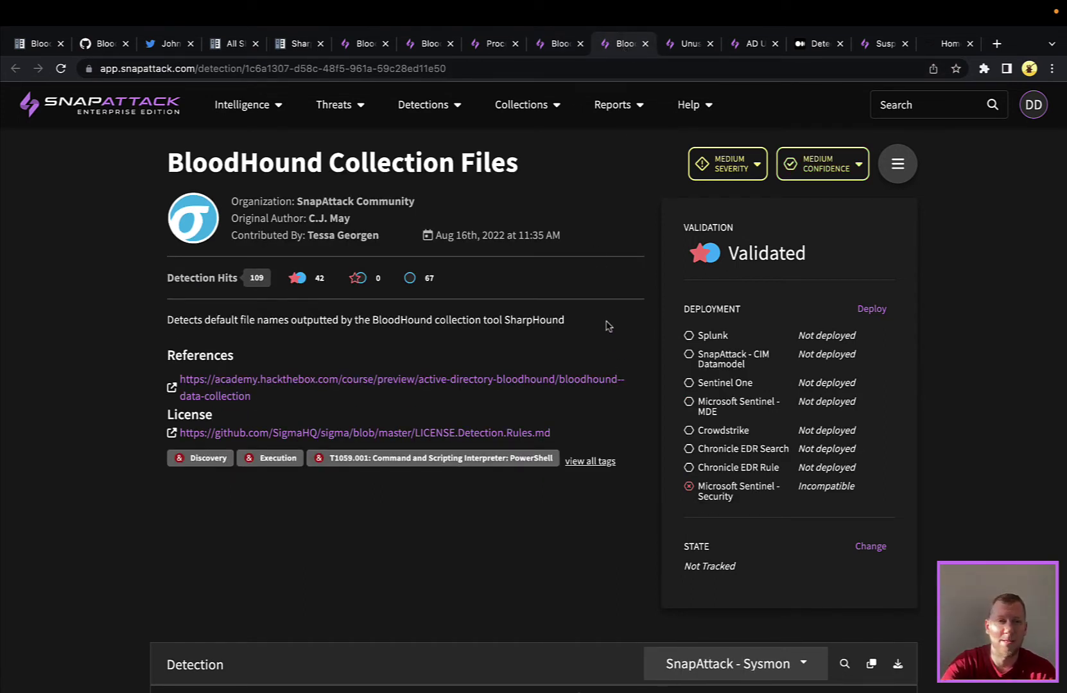
Step: Step through the matching logs past _computers.json to the _users.json entry
scroll(608, 326, down, 4)
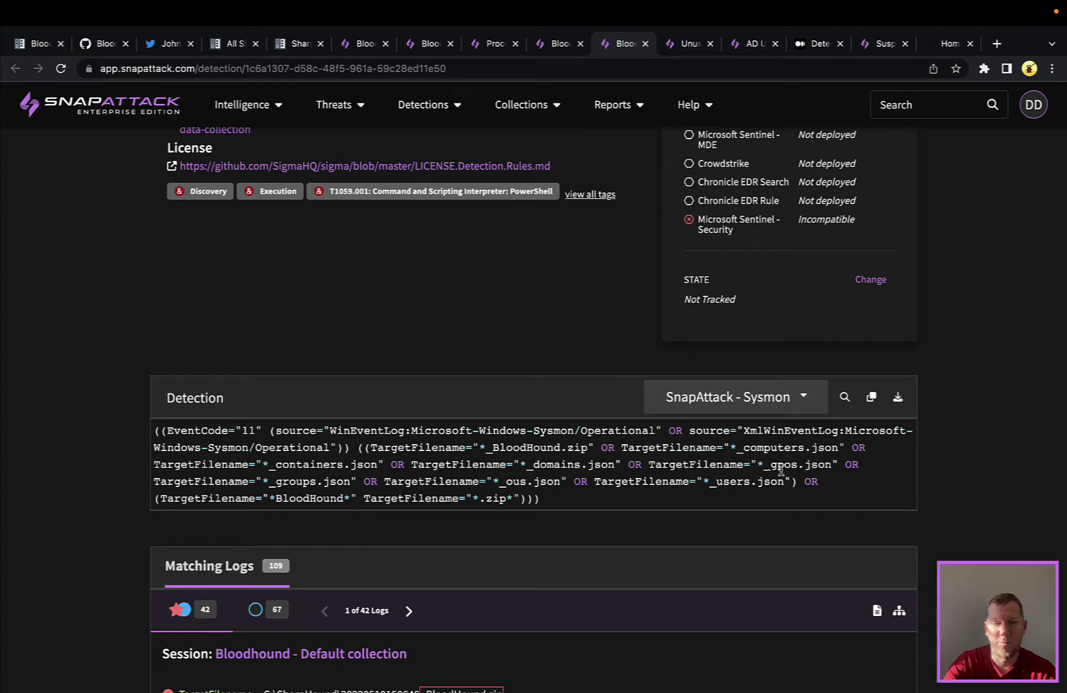
scroll(543, 504, down, 2)
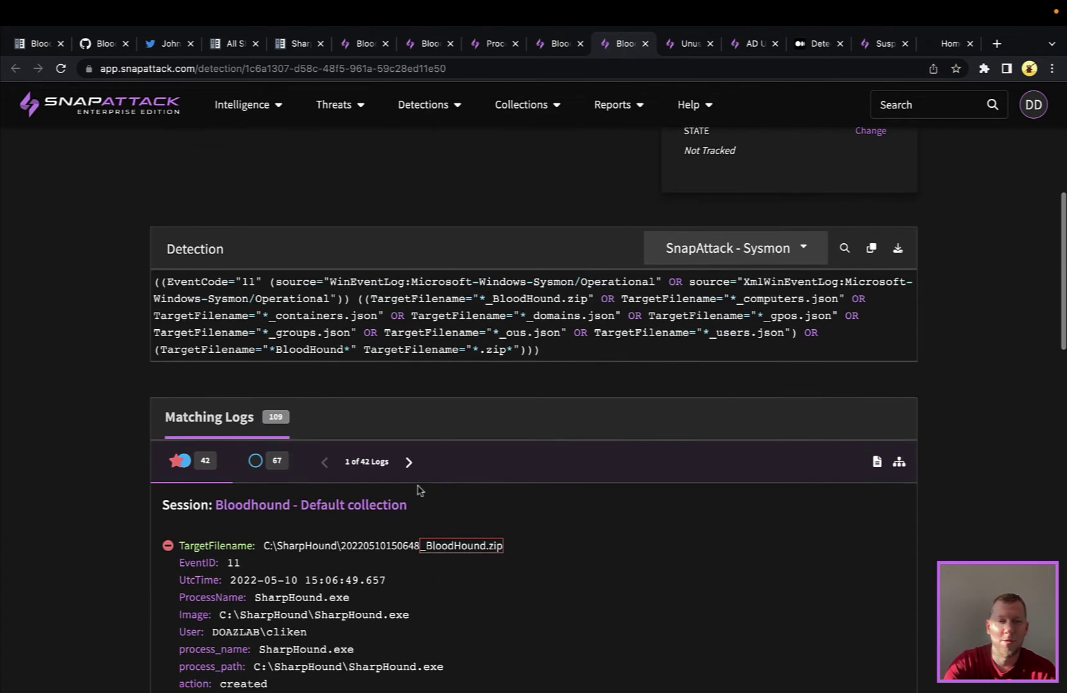
click(409, 462)
click(409, 463)
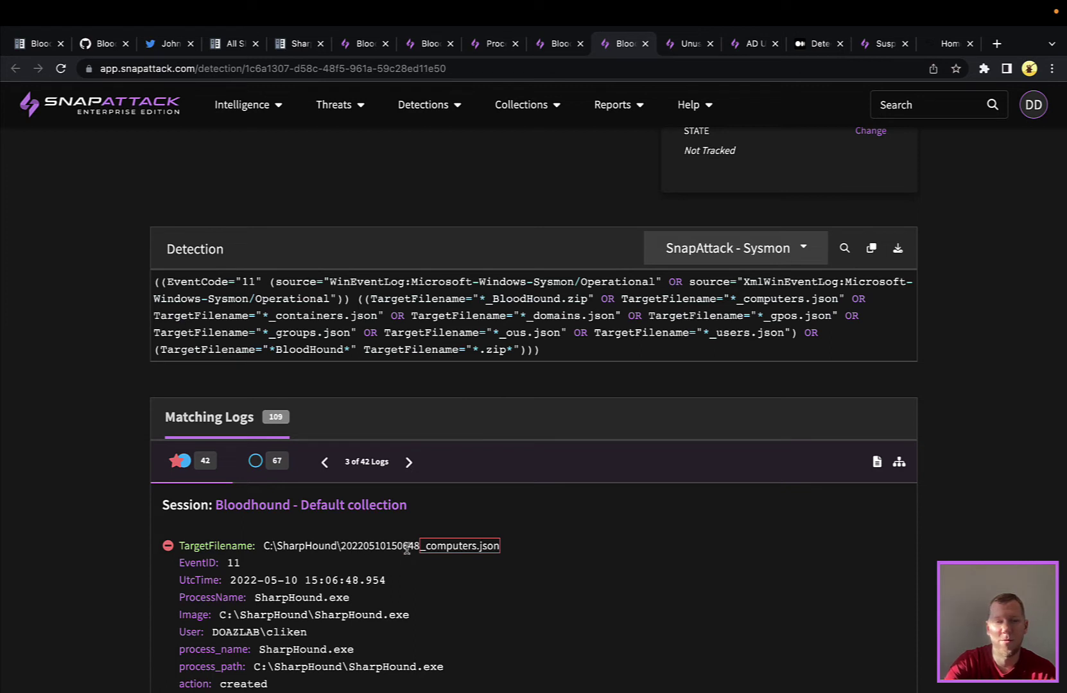
click(409, 463)
click(409, 462)
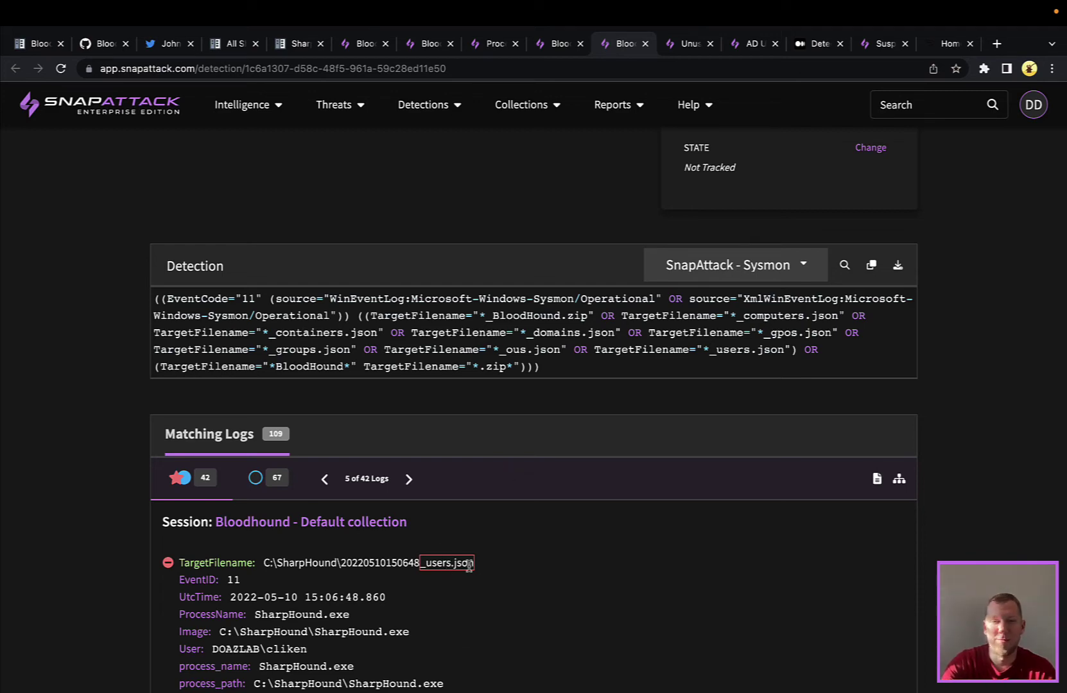
scroll(469, 565, up, 6)
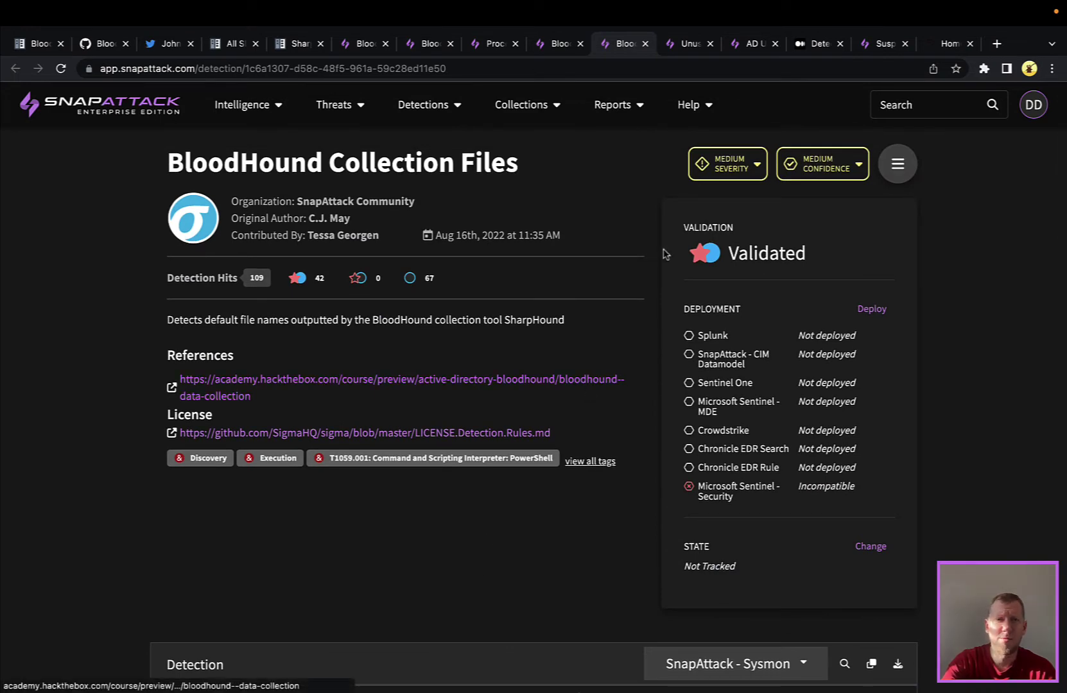
Step: Check the Unusually Large LDAP Query's native detection query, then switch to the AD User Enumeration detection
click(685, 46)
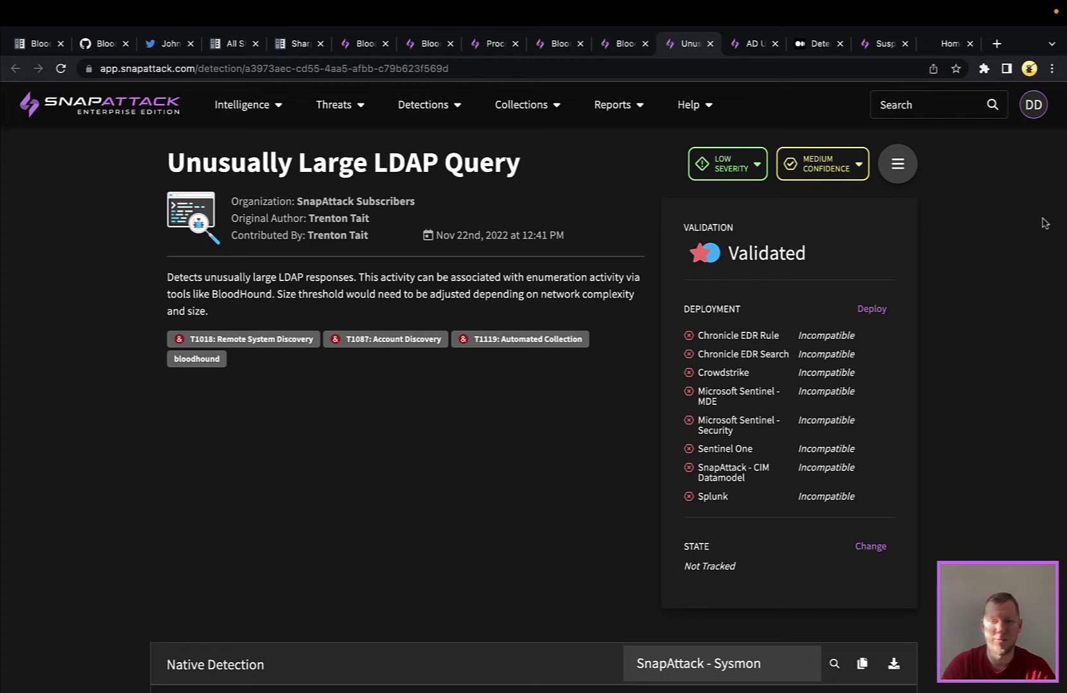
scroll(1045, 222, down, 2)
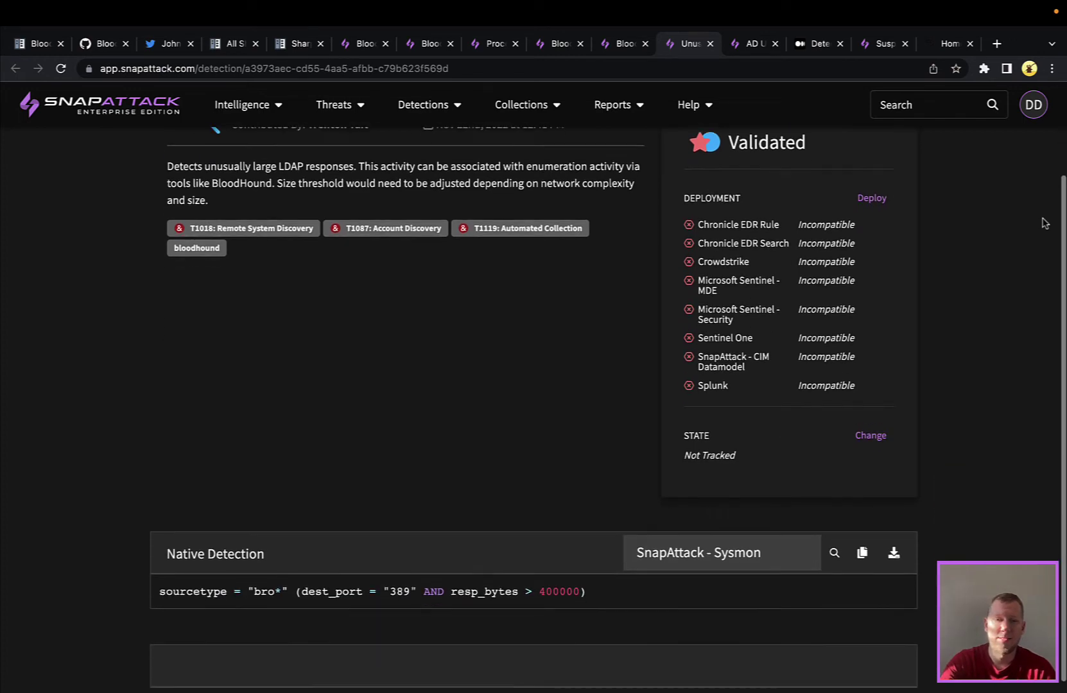
scroll(1045, 222, up, 1)
scroll(1045, 223, up, 1)
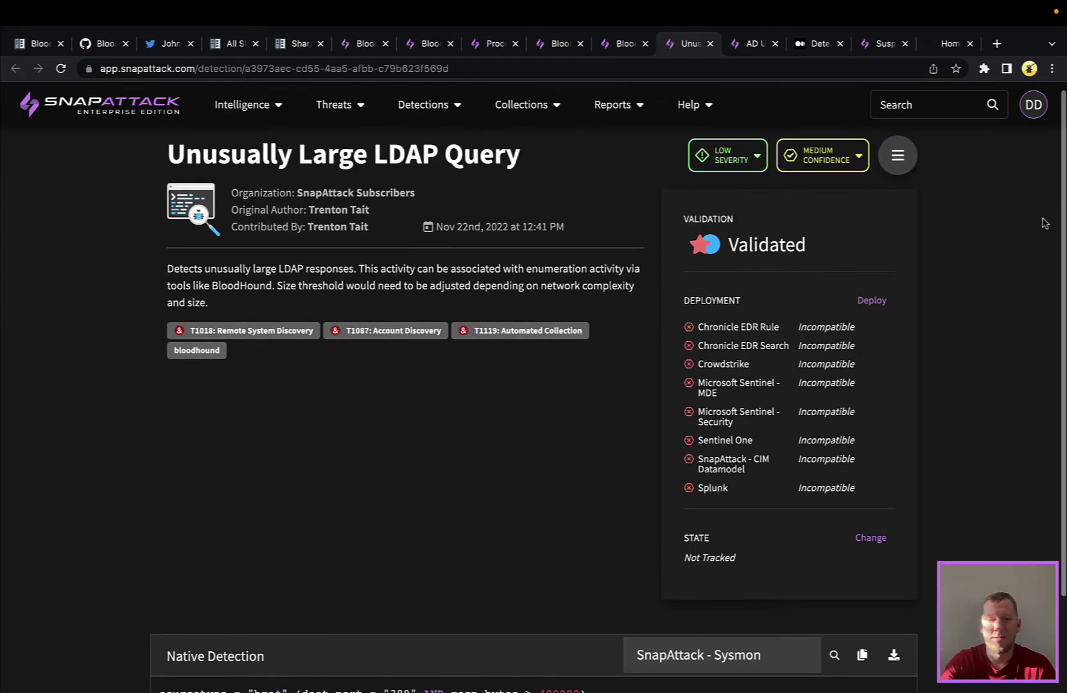
scroll(1045, 223, down, 1)
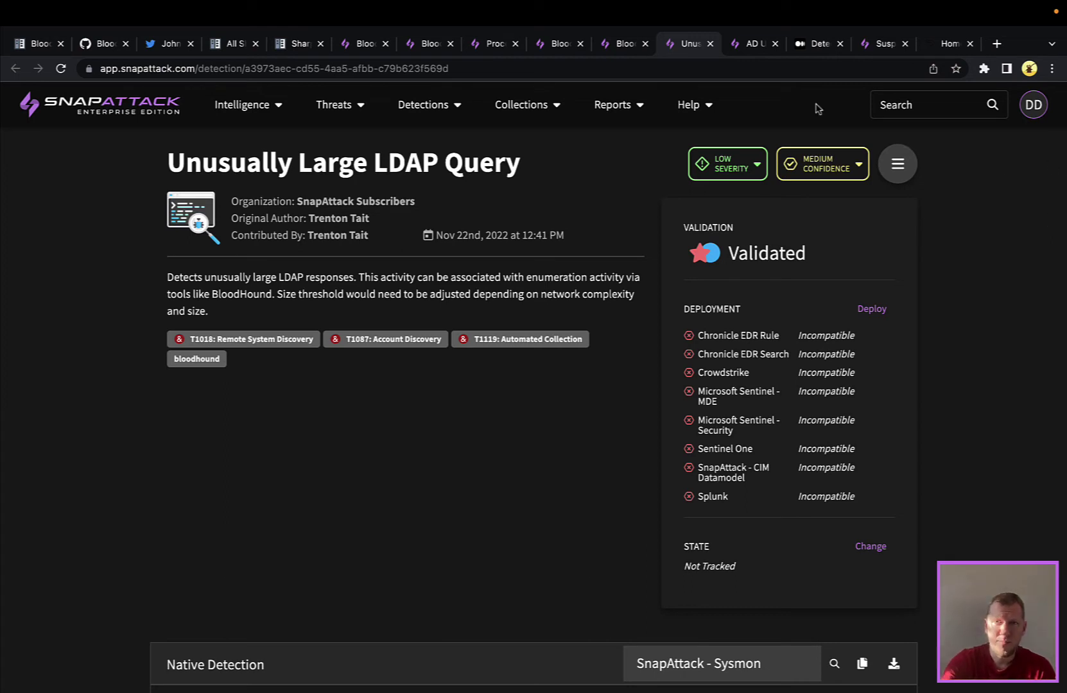
click(755, 45)
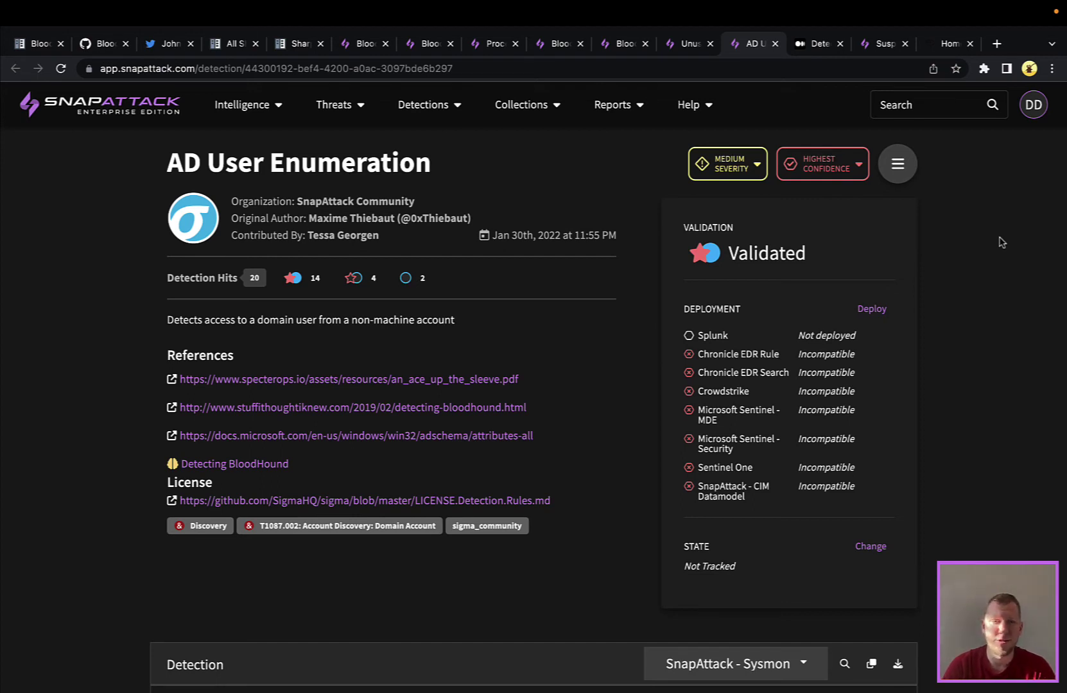
Step: Step AD User Enumeration's matching logs to log 4 of 14, then bring up the Medium AD Decoys article
scroll(990, 309, down, 3)
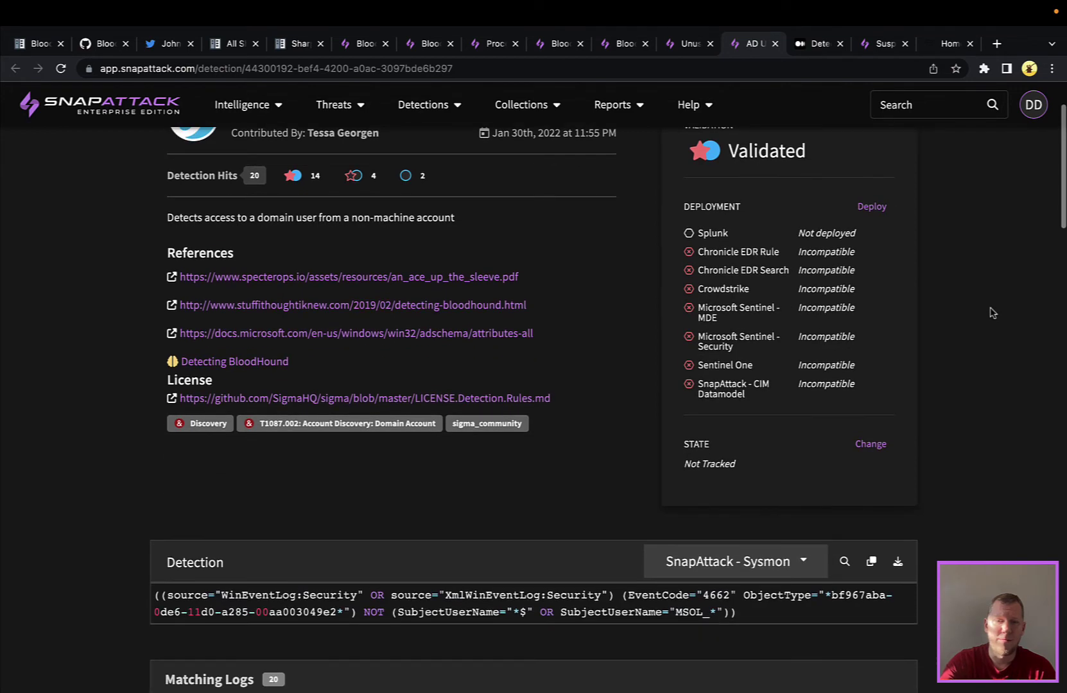
scroll(990, 312, up, 1)
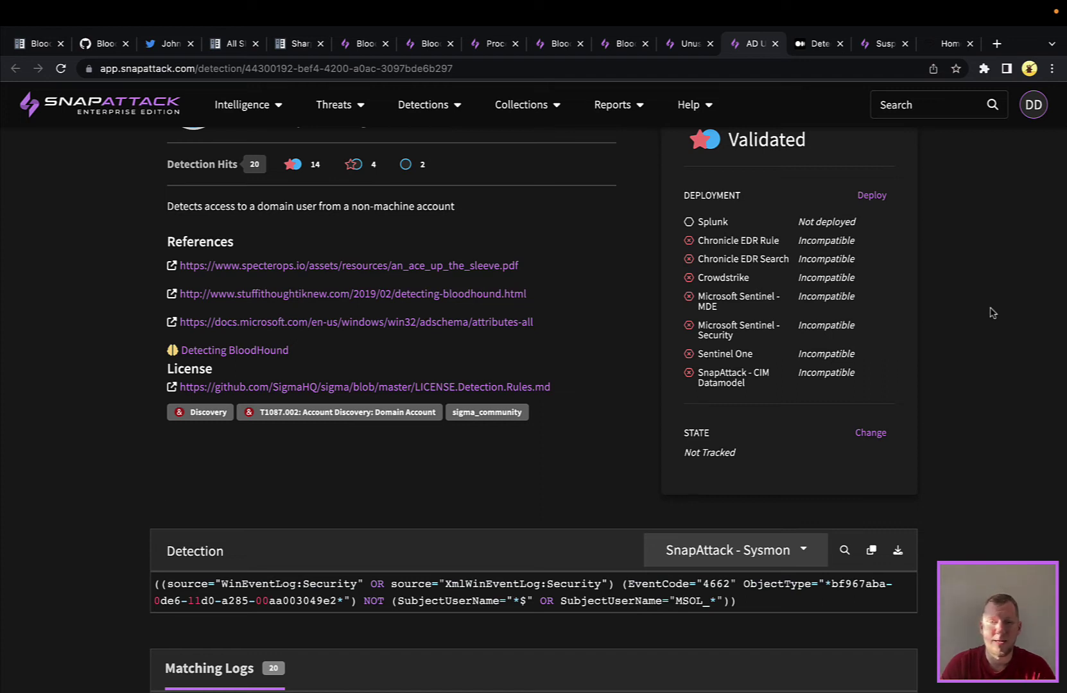
scroll(991, 312, down, 2)
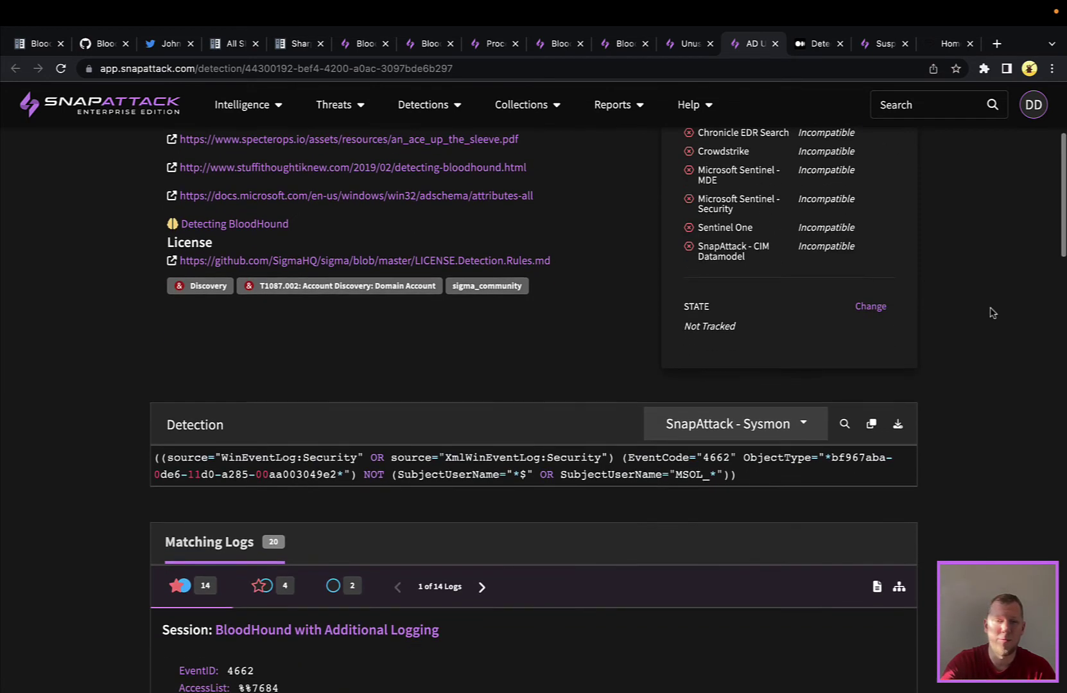
scroll(992, 312, down, 3)
scroll(641, 449, down, 1)
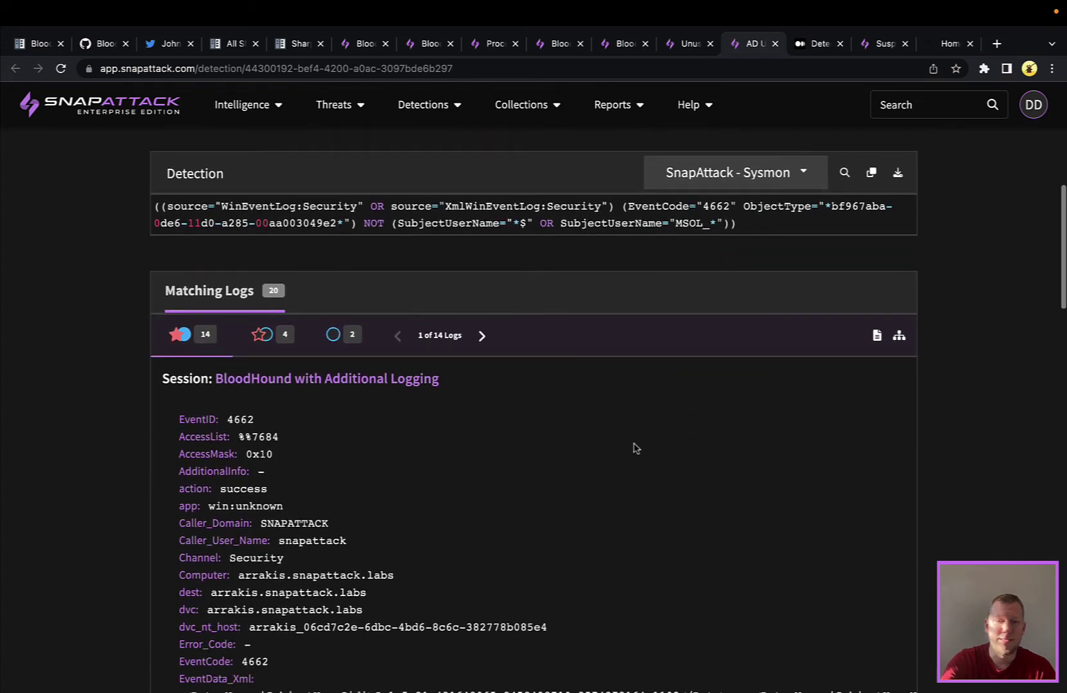
click(487, 339)
click(487, 339)
click(486, 338)
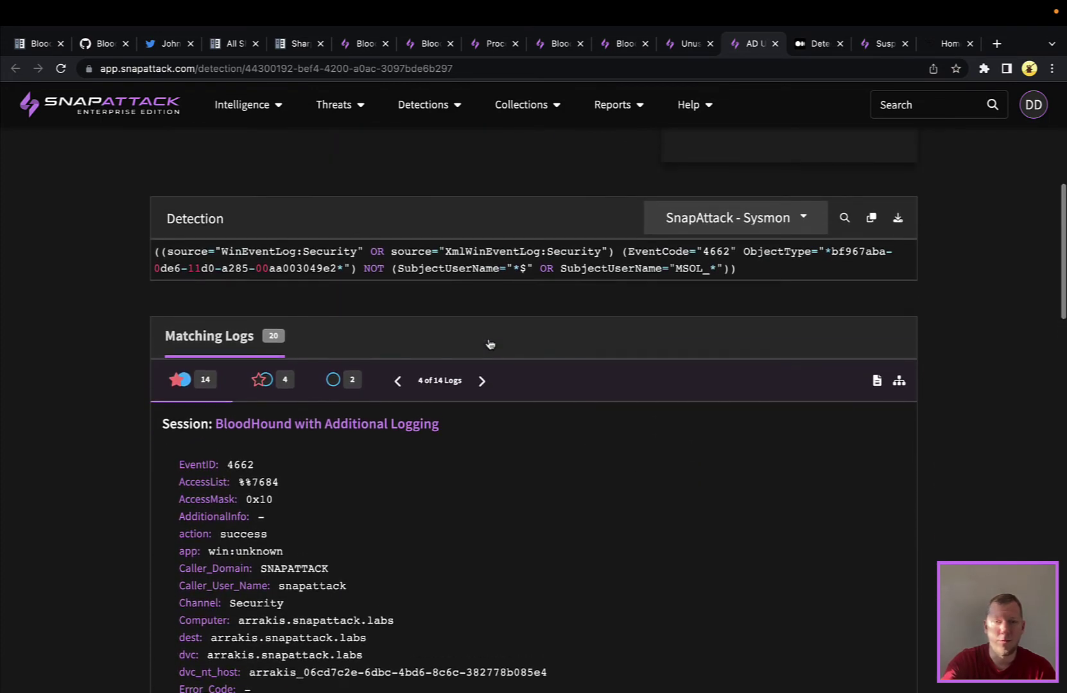
scroll(545, 481, up, 7)
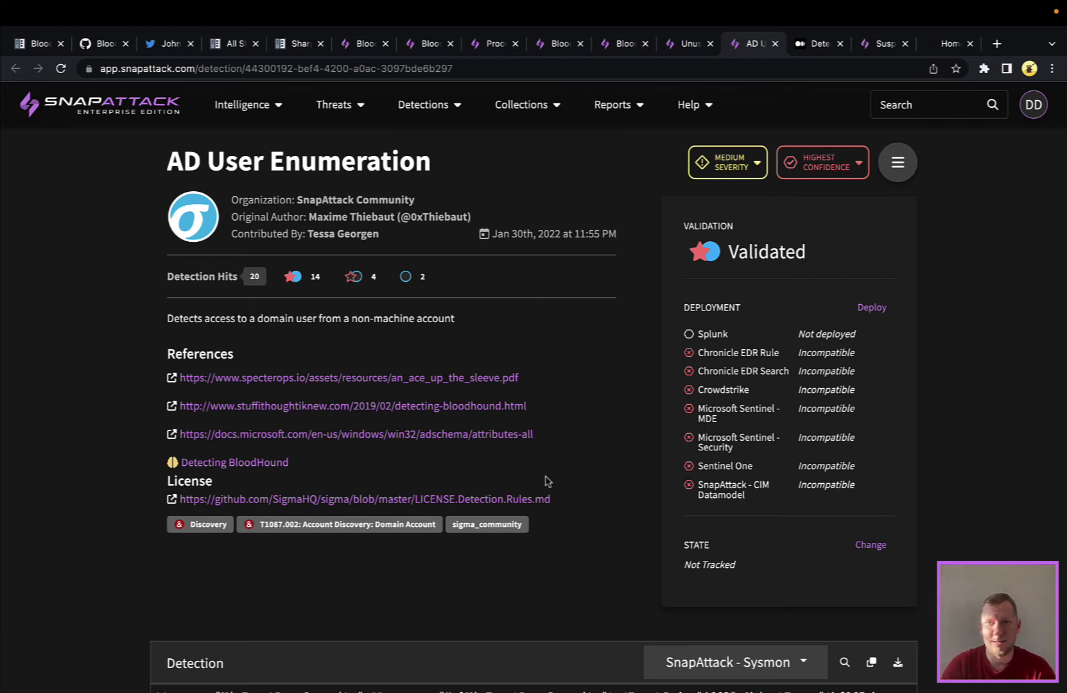
click(815, 45)
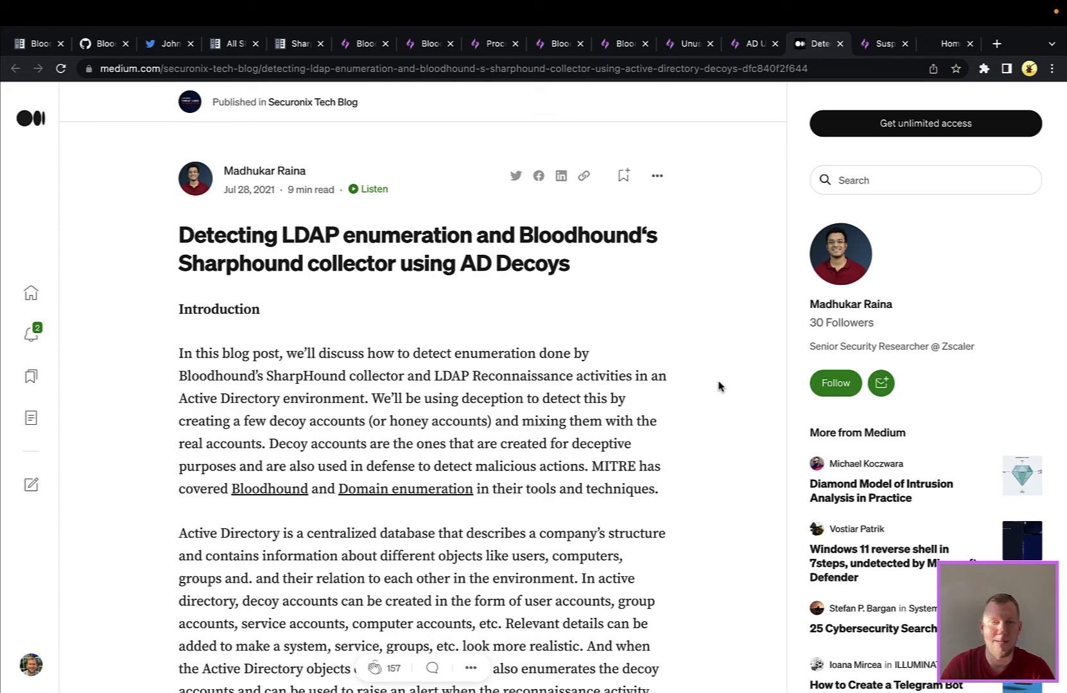
scroll(718, 386, down, 7)
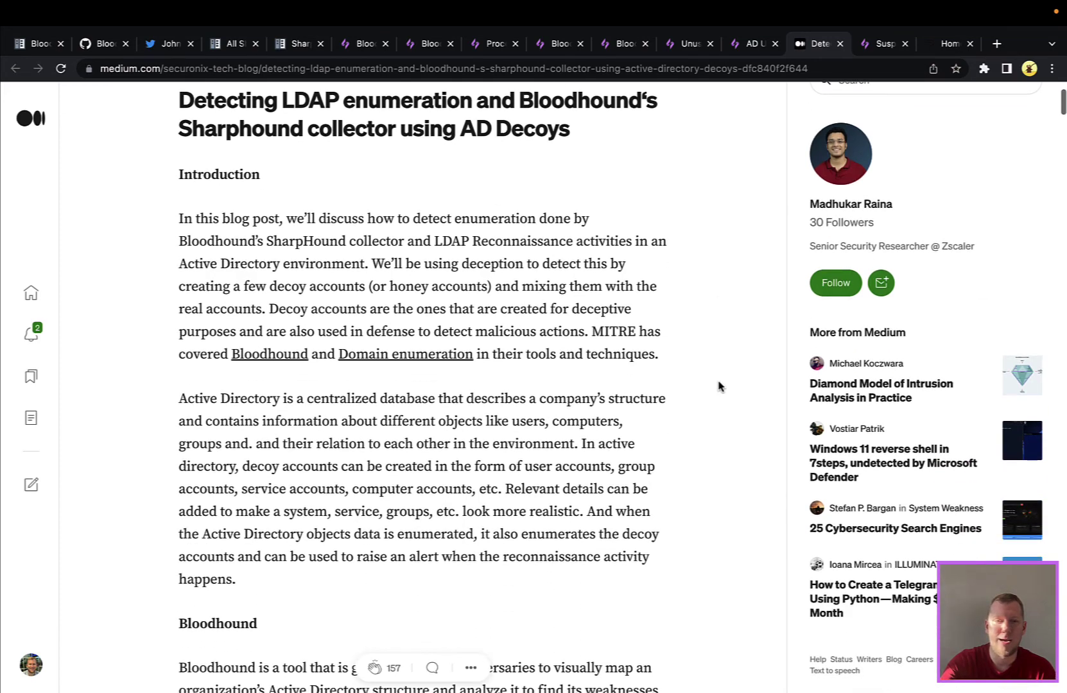
scroll(718, 386, down, 9)
scroll(718, 386, down, 19)
scroll(718, 386, down, 20)
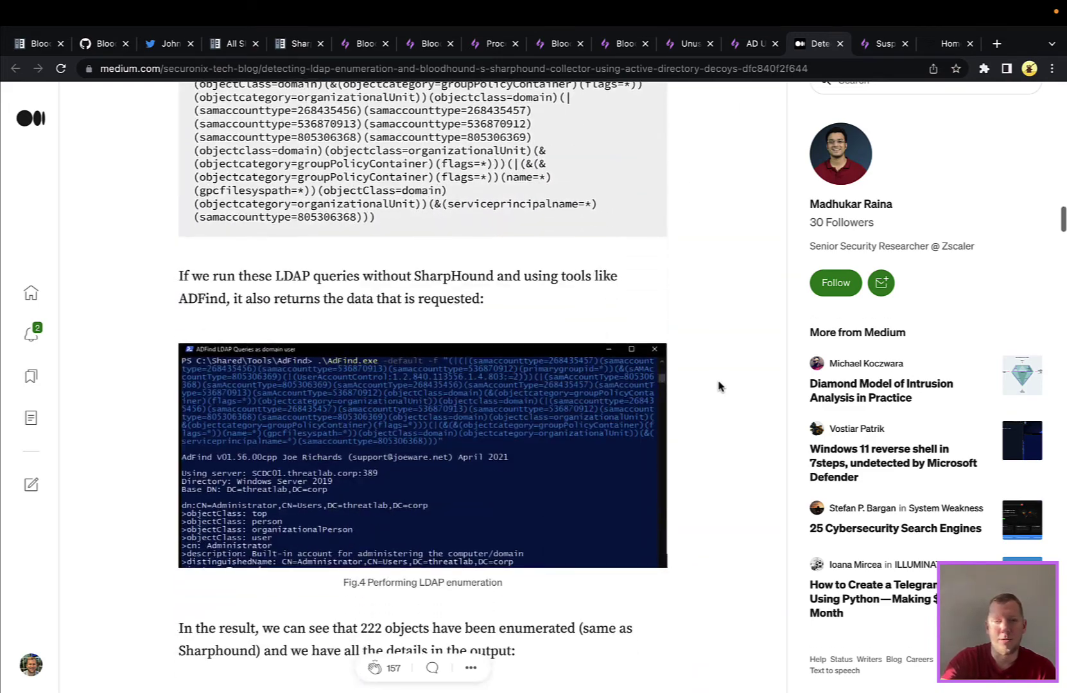
scroll(718, 386, down, 14)
scroll(718, 386, down, 3)
scroll(475, 313, down, 2)
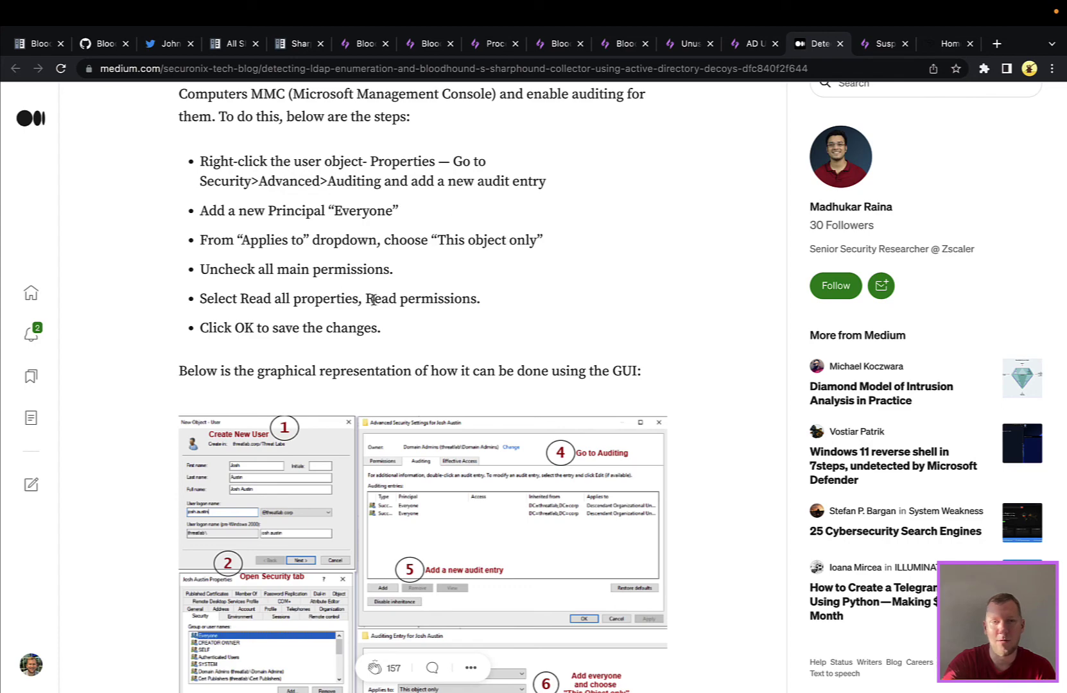
scroll(424, 302, down, 11)
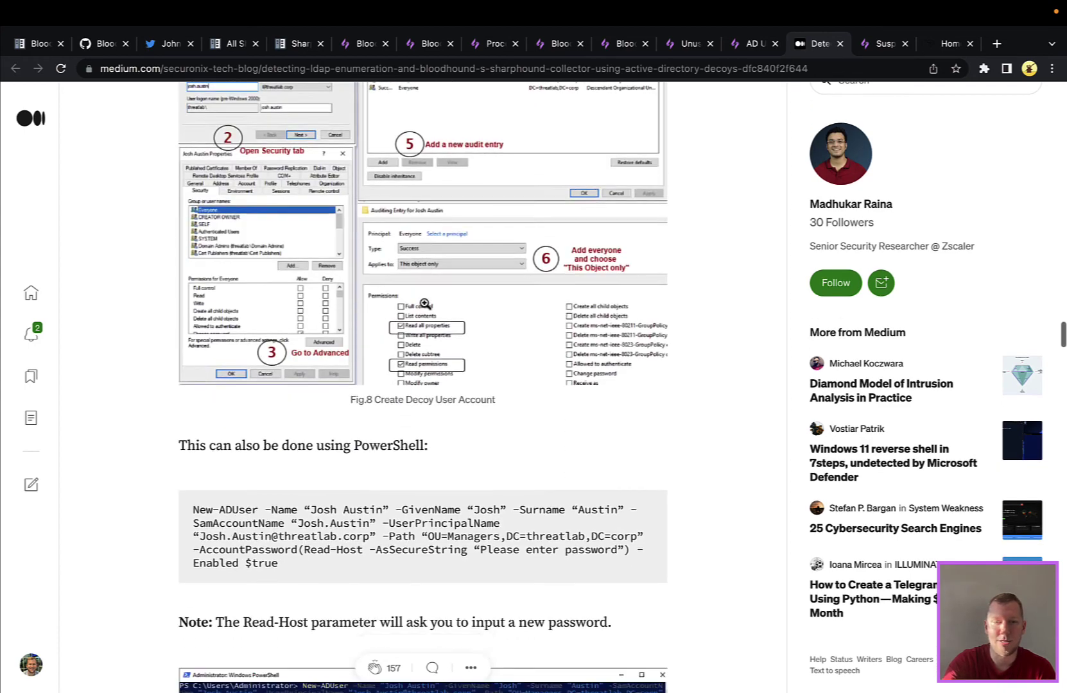
scroll(424, 306, down, 5)
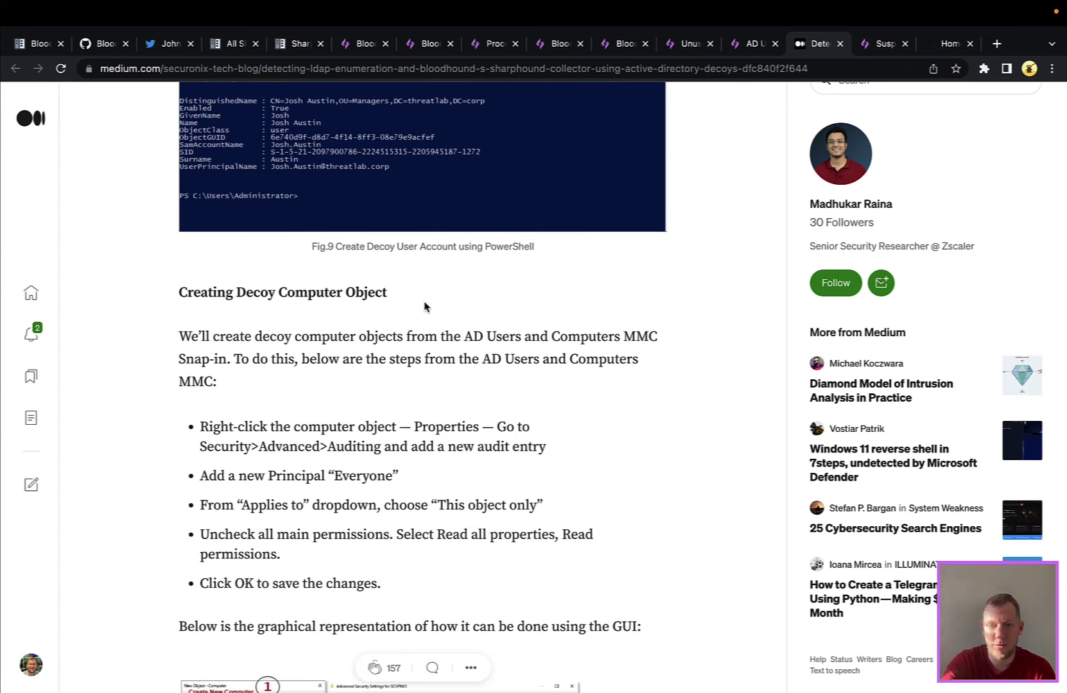
scroll(424, 307, down, 2)
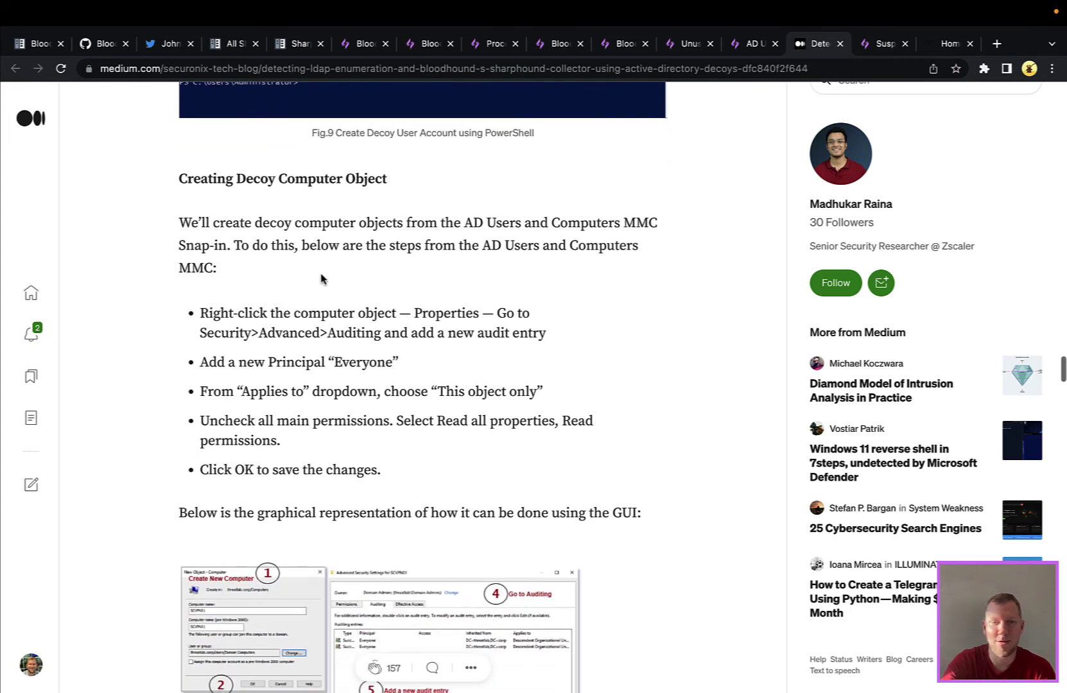
scroll(434, 416, down, 10)
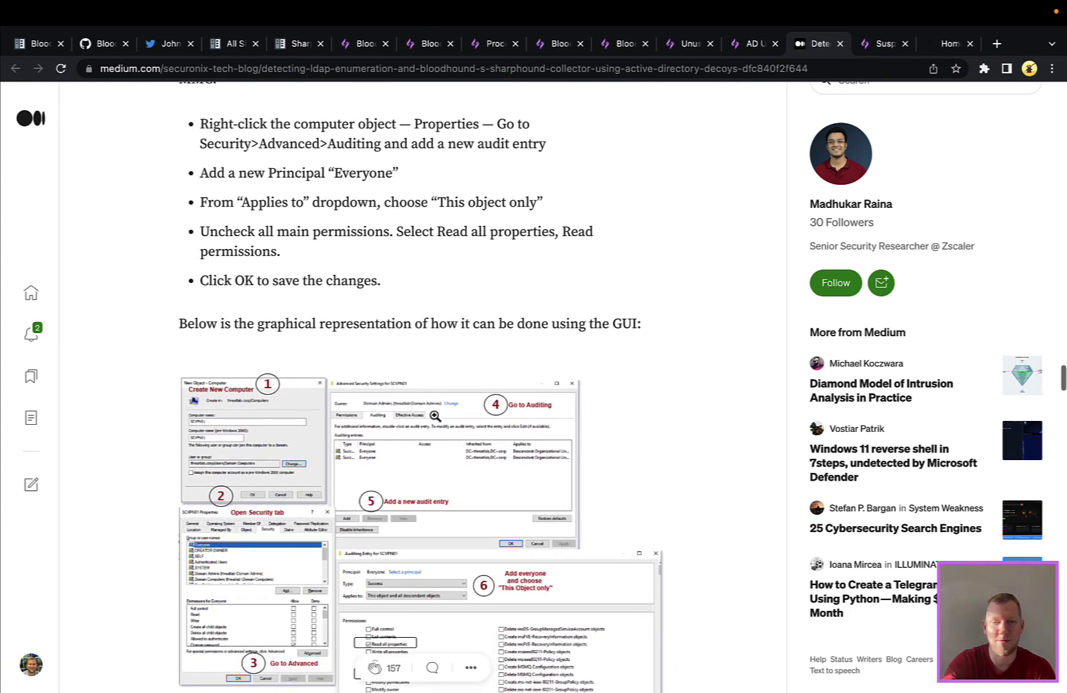
scroll(435, 416, down, 3)
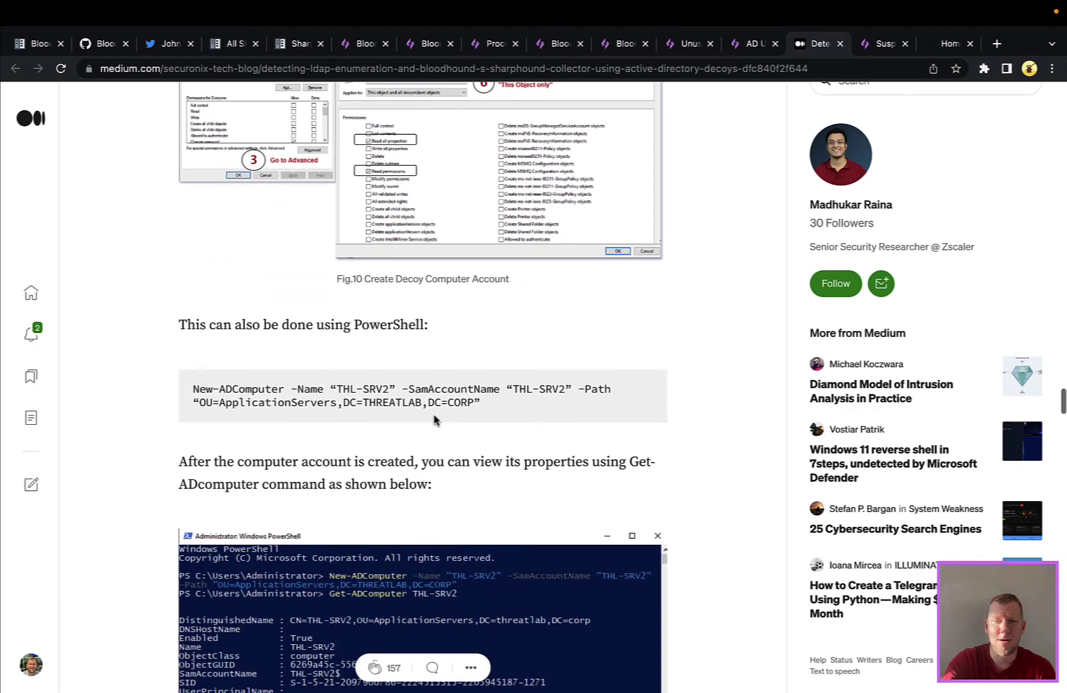
scroll(383, 422, down, 5)
scroll(384, 421, down, 15)
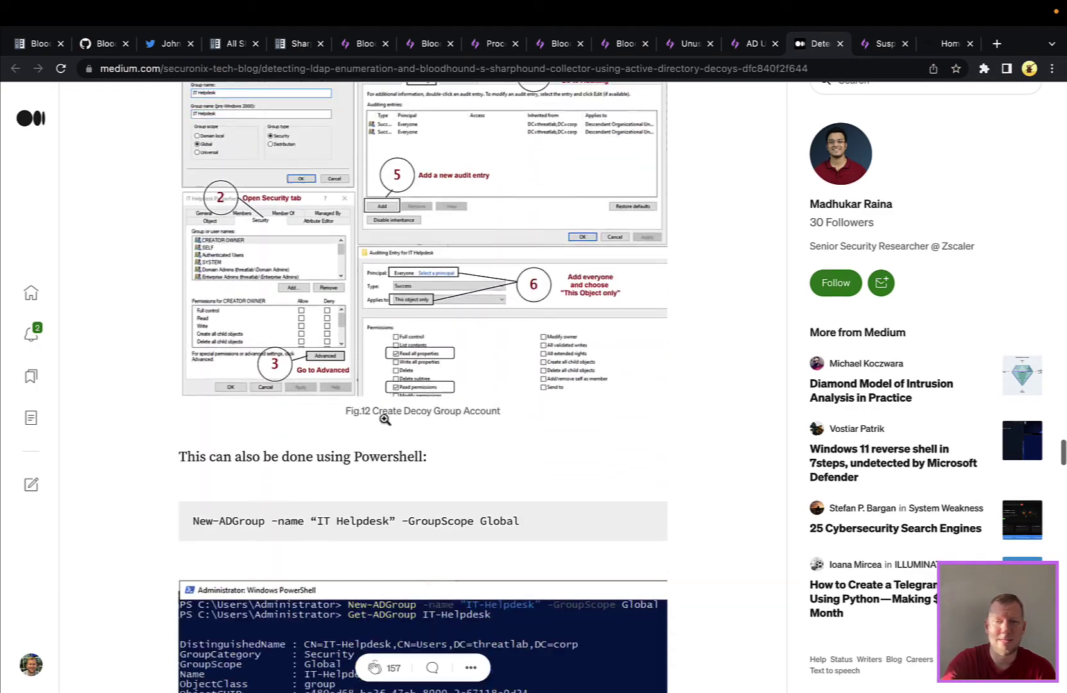
scroll(383, 418, down, 20)
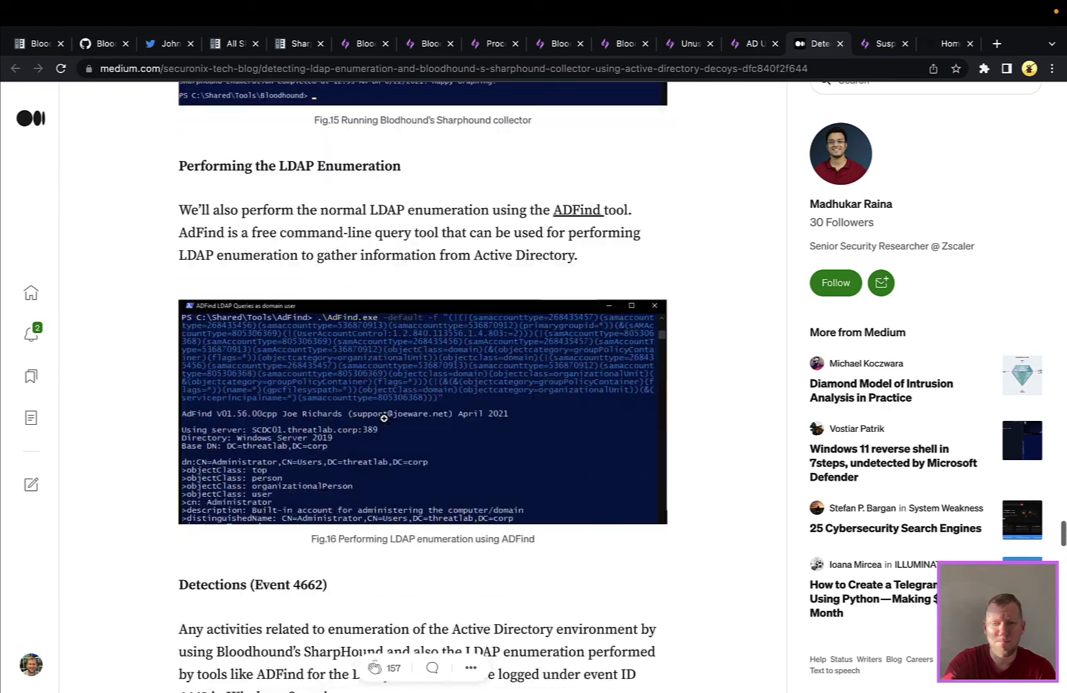
Step: Read the Fig.17–Fig.19 decoy group, computer and user 4662 examples, then return to Suspicious Domain Object Access
scroll(384, 418, up, 3)
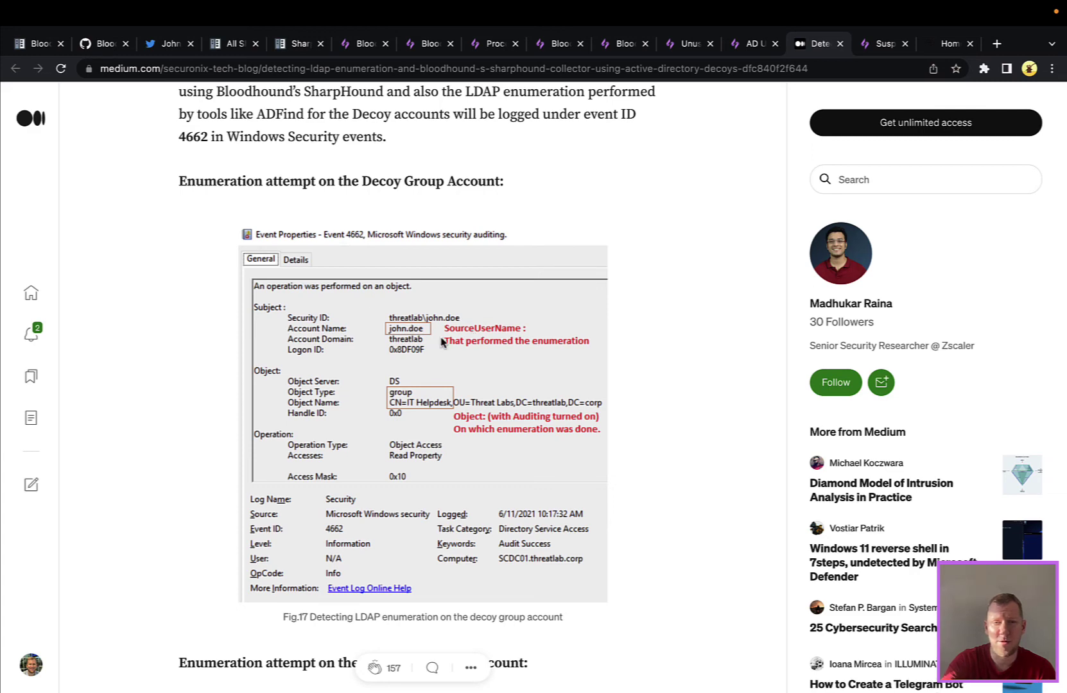
scroll(425, 342, down, 1)
scroll(424, 342, down, 4)
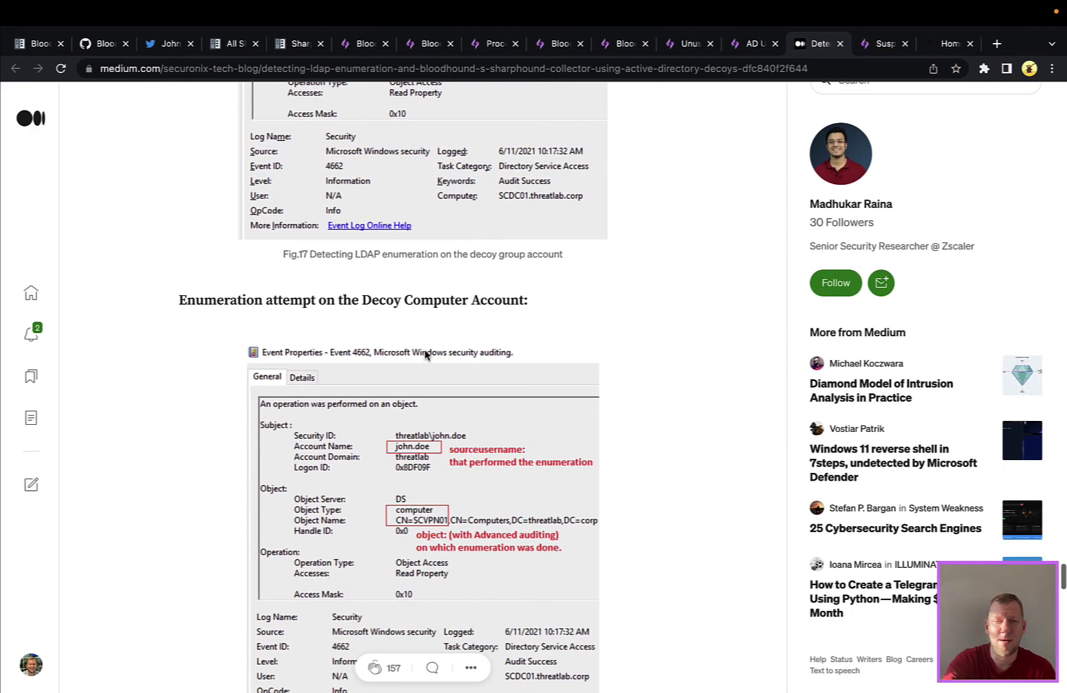
scroll(431, 446, down, 1)
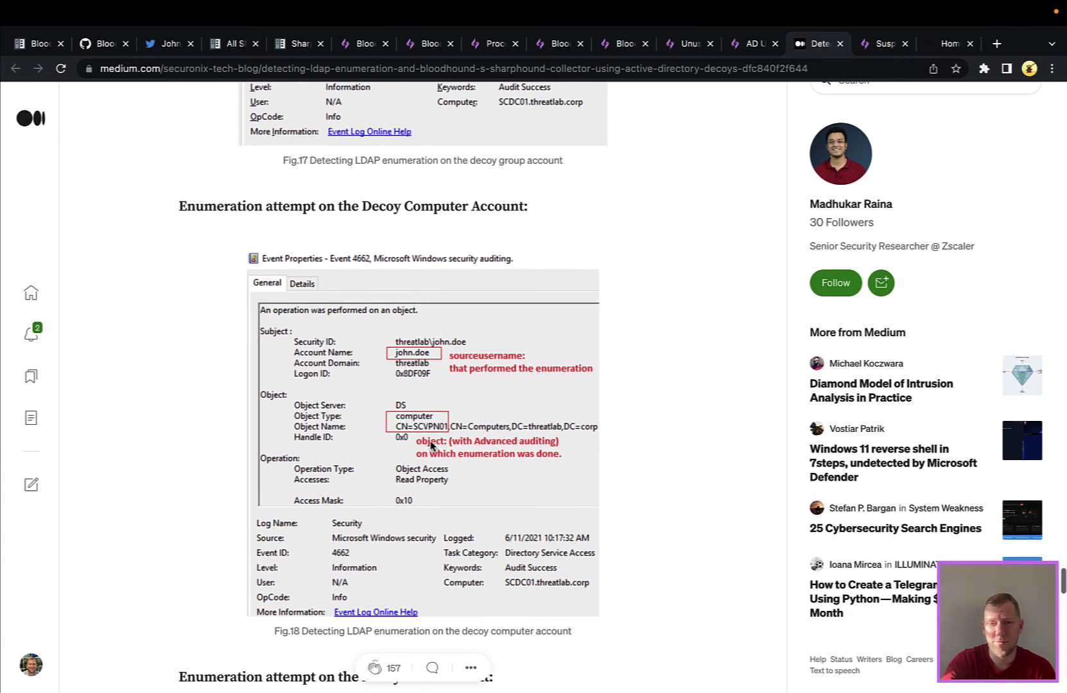
scroll(431, 445, down, 3)
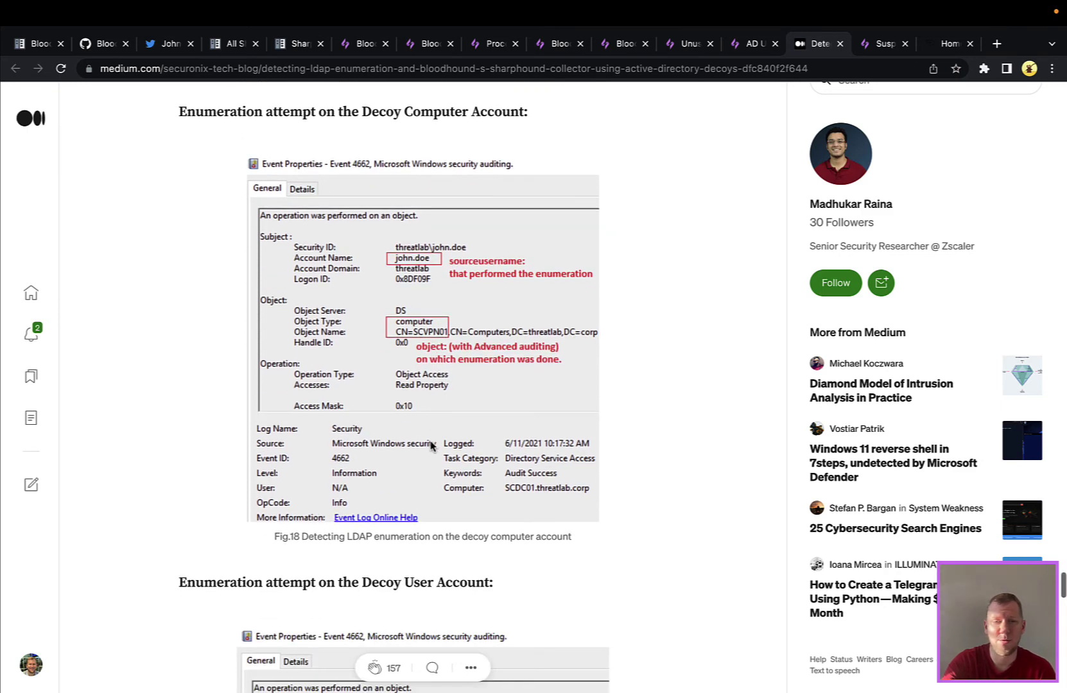
scroll(421, 482, down, 3)
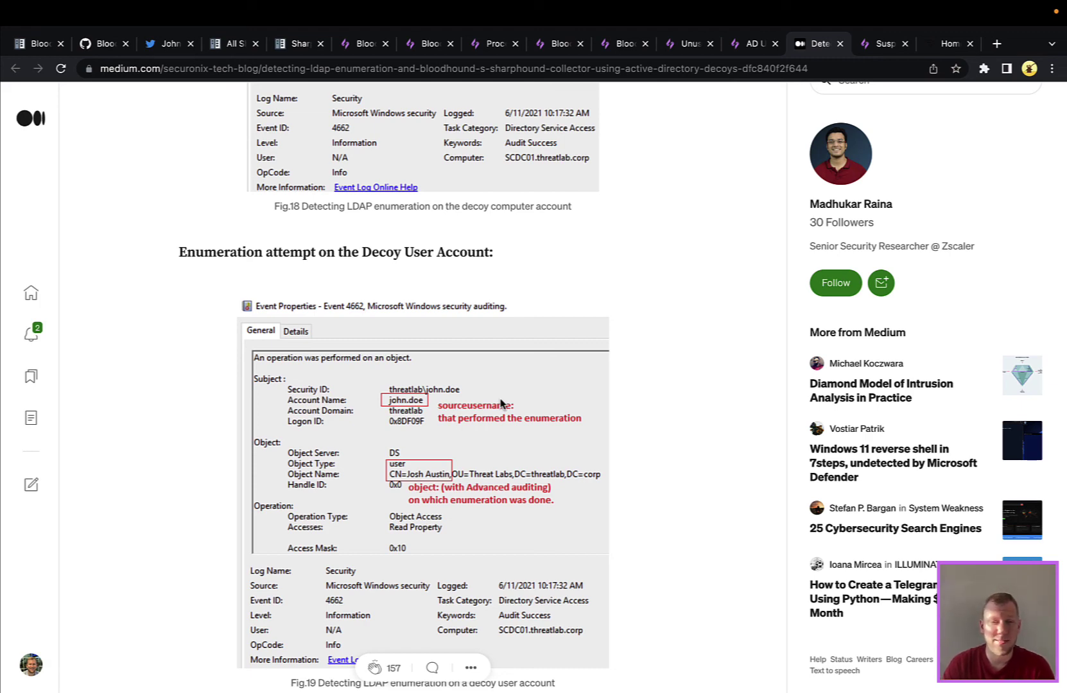
scroll(501, 403, down, 3)
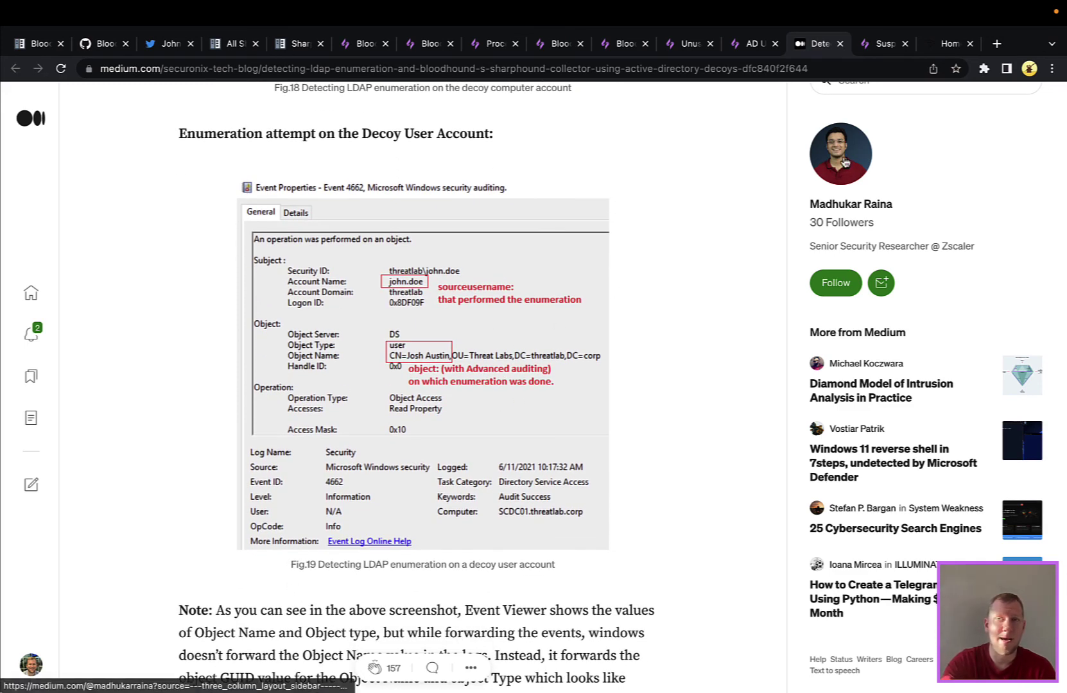
click(882, 45)
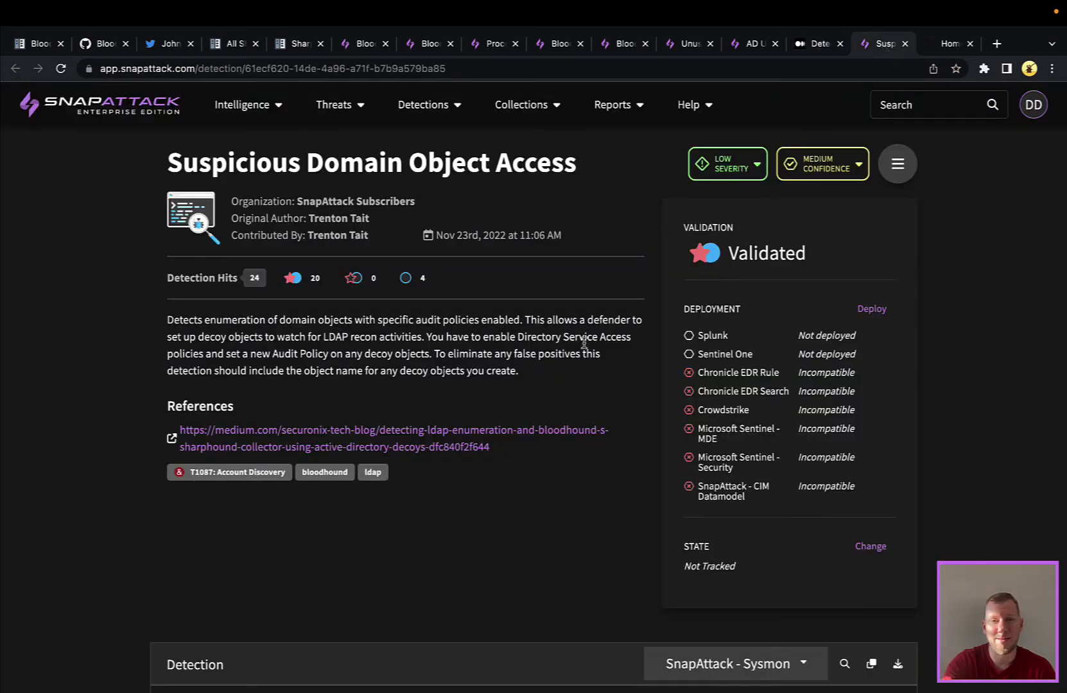
Step: Glance over the Suspicious Domain Object Access query, then go to the BloodHound Enterprise home page
scroll(582, 347, down, 3)
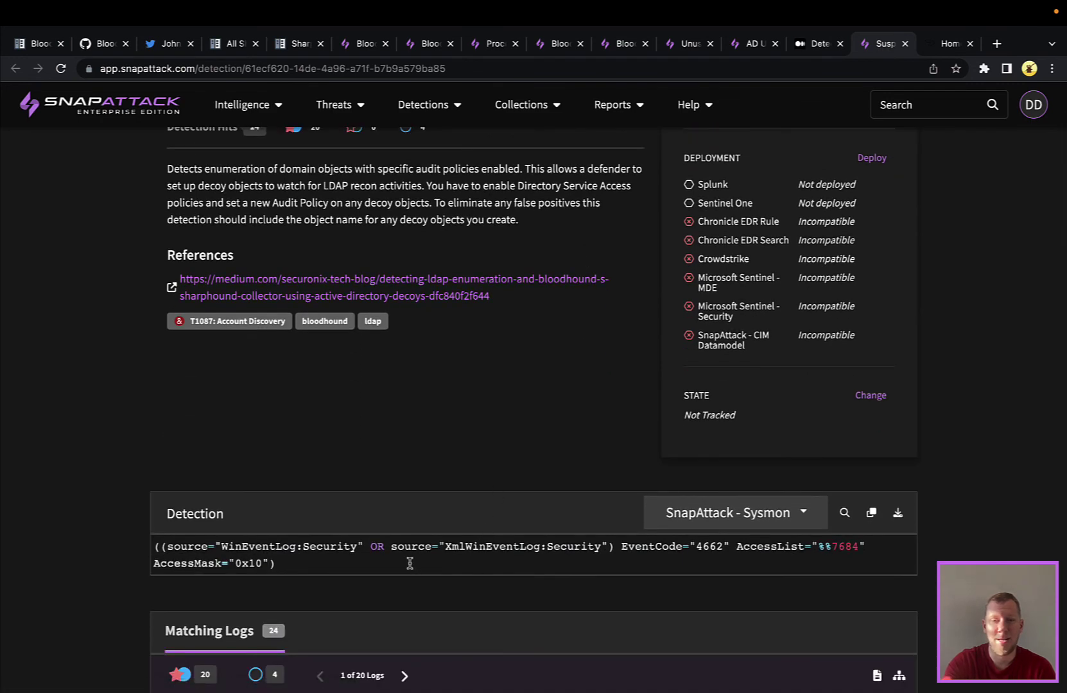
scroll(605, 559, up, 3)
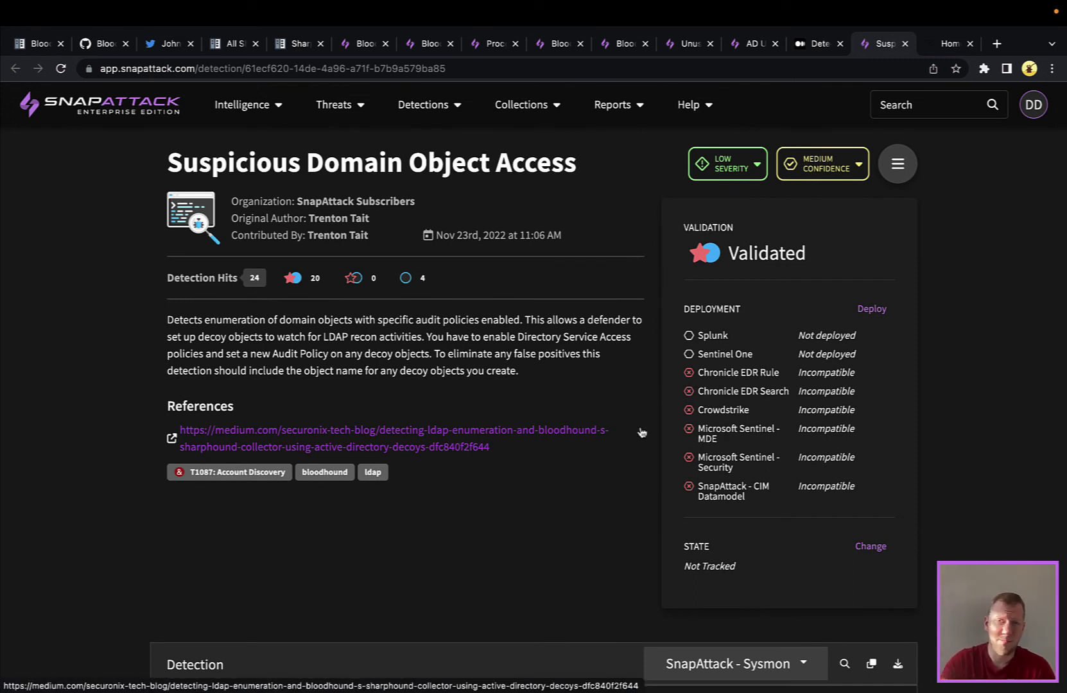
click(944, 50)
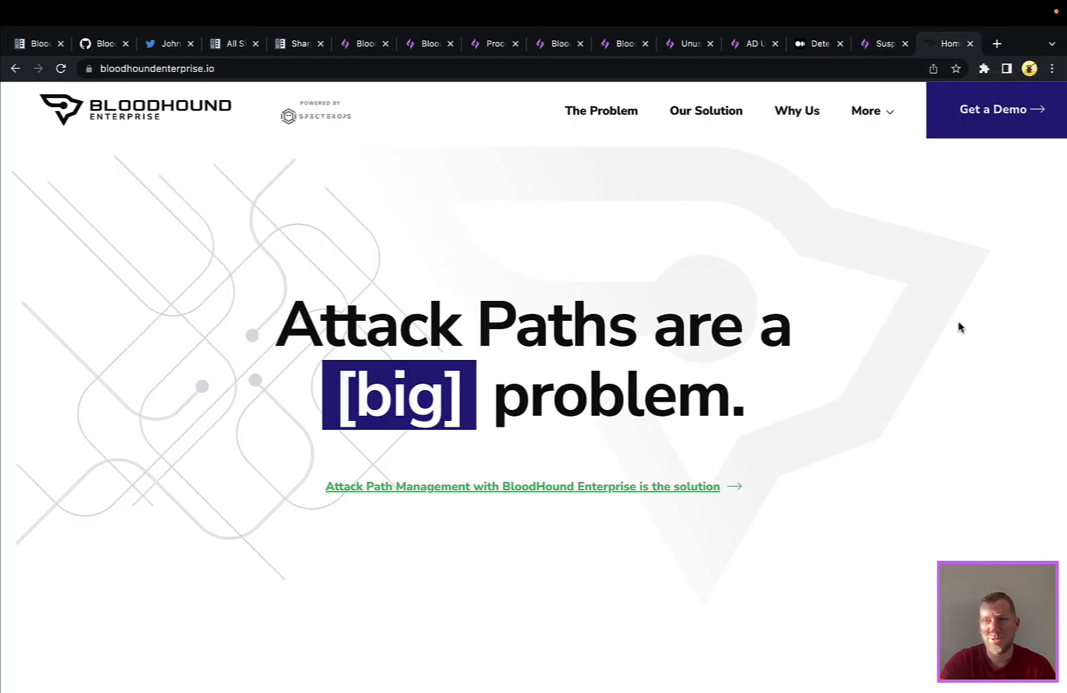